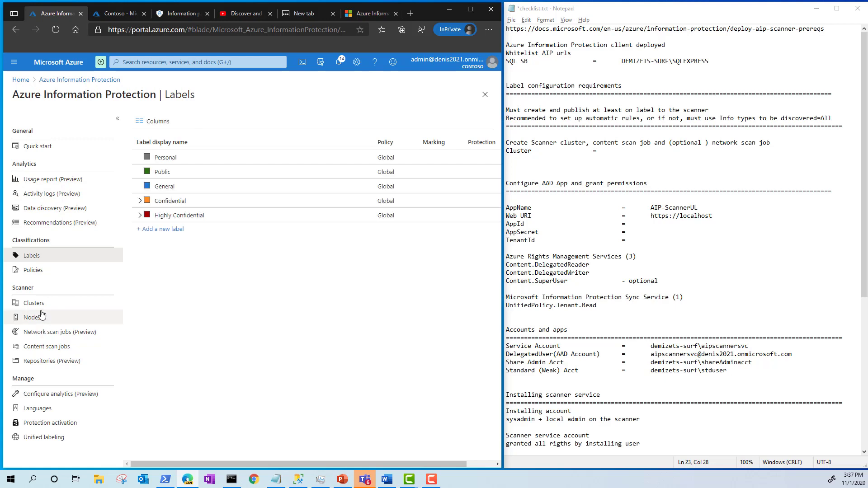
# - Open the Scanner > Clusters list in Azure Information Protection
pyautogui.click(41, 303)
# - Add and save a scanner cluster named EU, noting it in the checklist
pyautogui.click(155, 125)
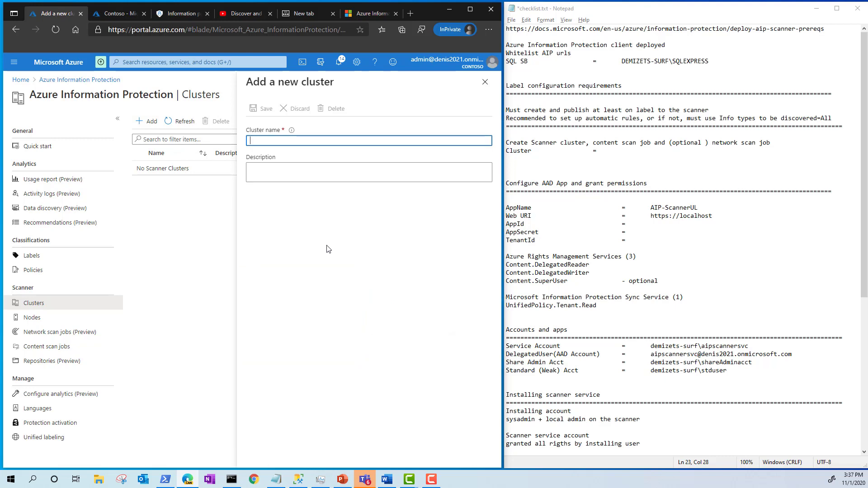
pyautogui.write('EU')
pyautogui.click(263, 109)
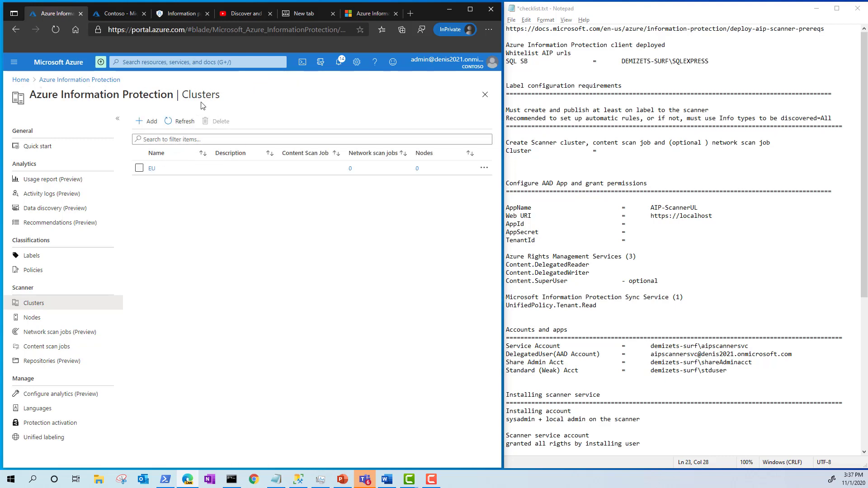
pyautogui.click(631, 156)
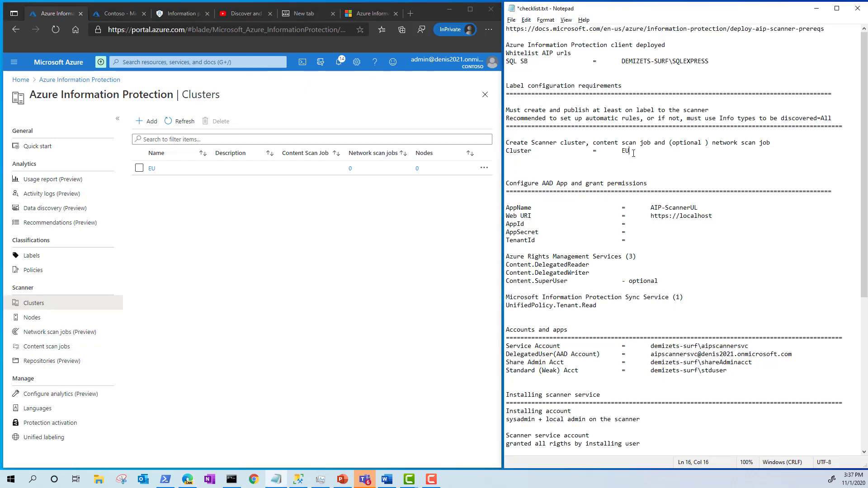
pyautogui.click(45, 348)
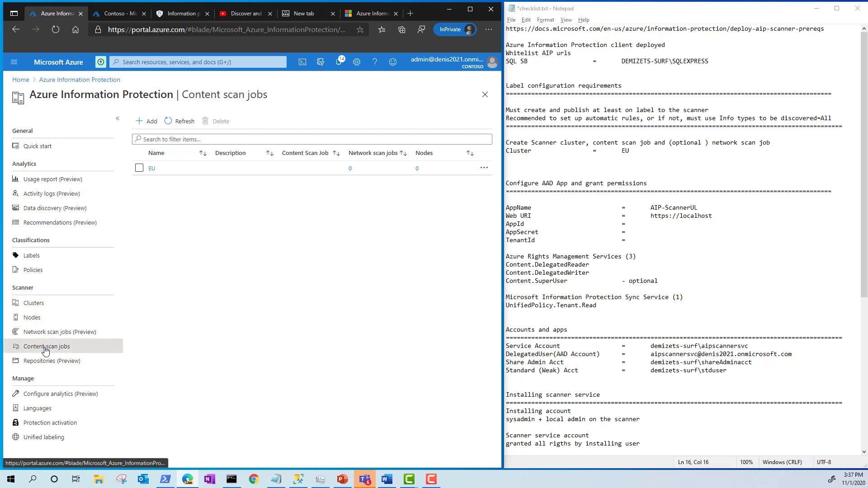
# - Create content scan job EU-ContentScanJob with Enforce set to Off
pyautogui.click(151, 122)
pyautogui.write('EU-Content')
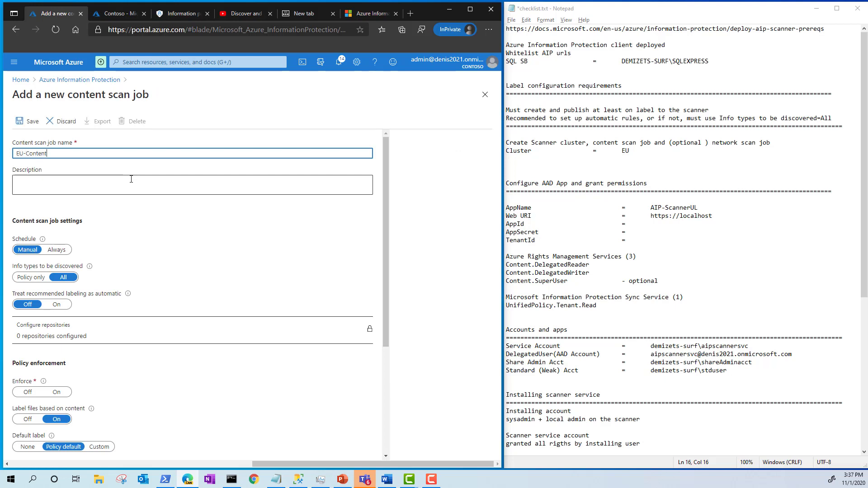
pyautogui.write('ScanJob')
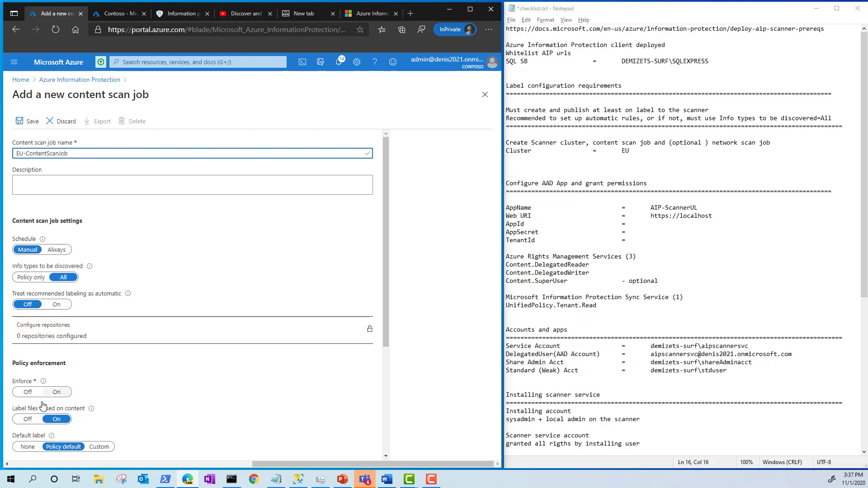
pyautogui.click(29, 393)
pyautogui.click(28, 121)
# - Add the repository \\demizets-surf\share1 to the content scan job
pyautogui.click(131, 334)
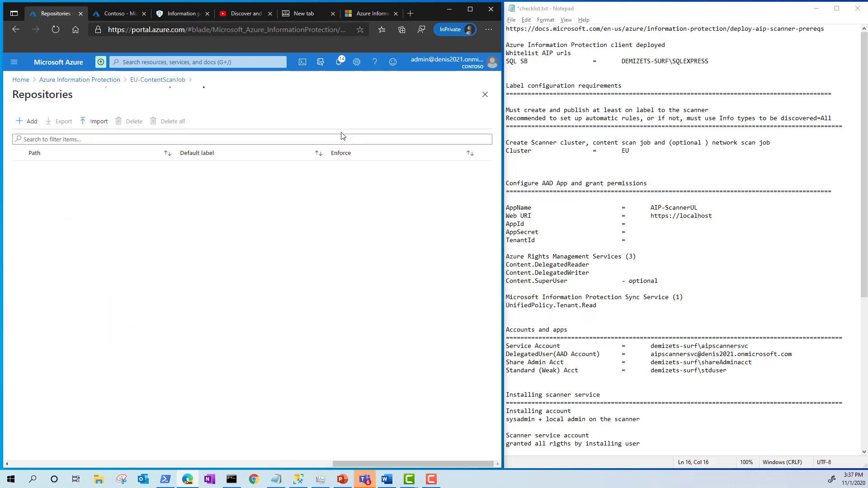
pyautogui.click(29, 121)
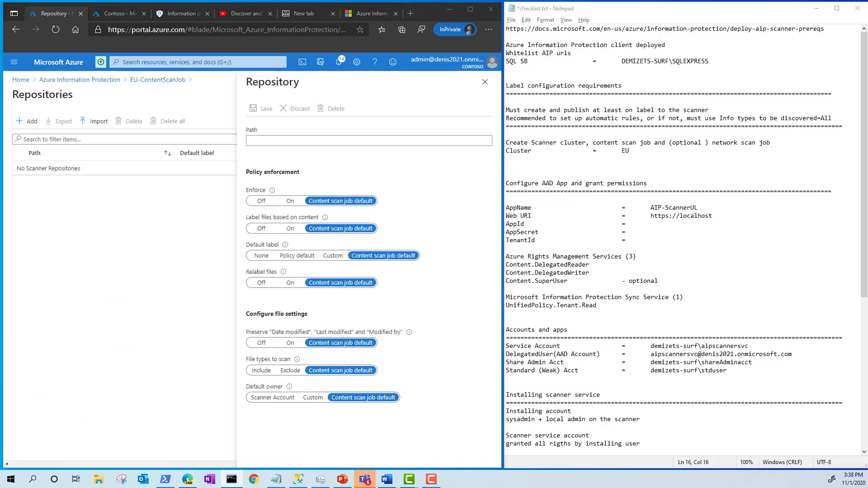
pyautogui.click(362, 142)
pyautogui.write('\\\\demizets-surf\\share1')
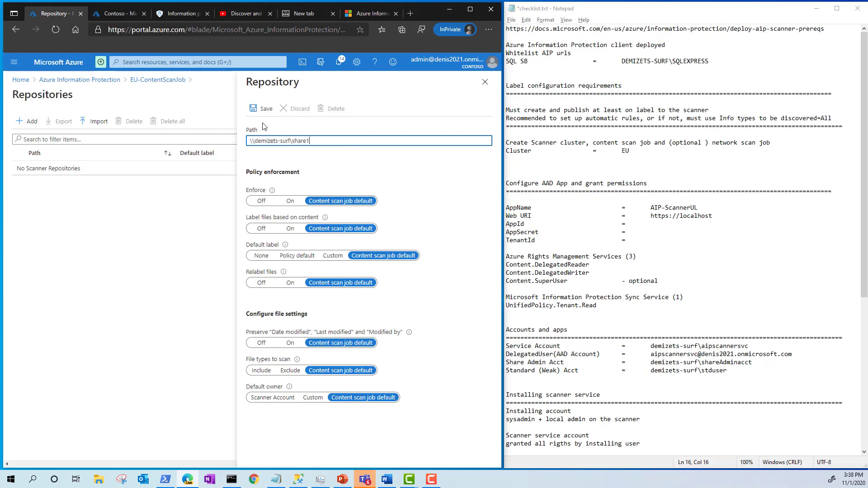
pyautogui.click(258, 110)
pyautogui.click(482, 94)
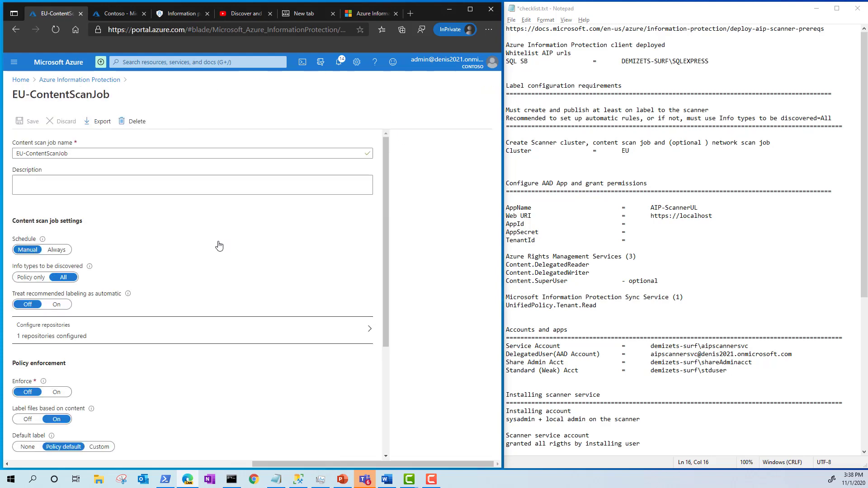
pyautogui.scroll(-5, 117, 222)
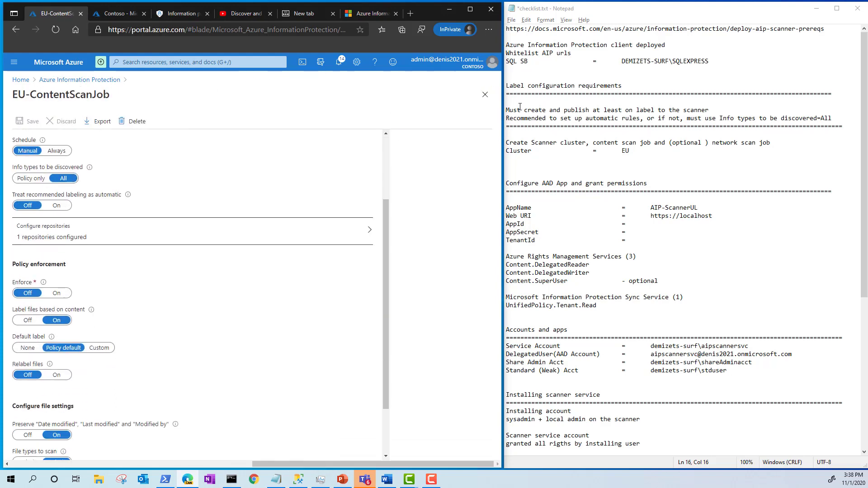
pyautogui.click(484, 94)
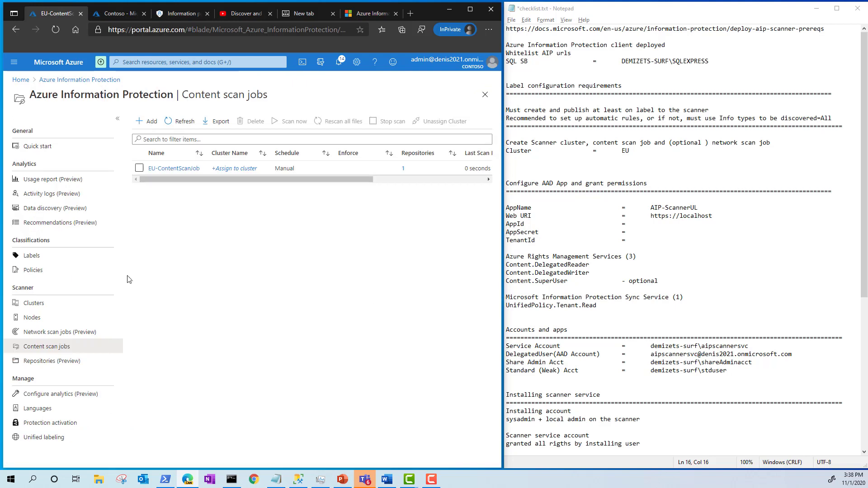
# - Assign EU-ContentScanJob to the EU cluster
pyautogui.click(241, 170)
pyautogui.click(319, 145)
pyautogui.click(275, 157)
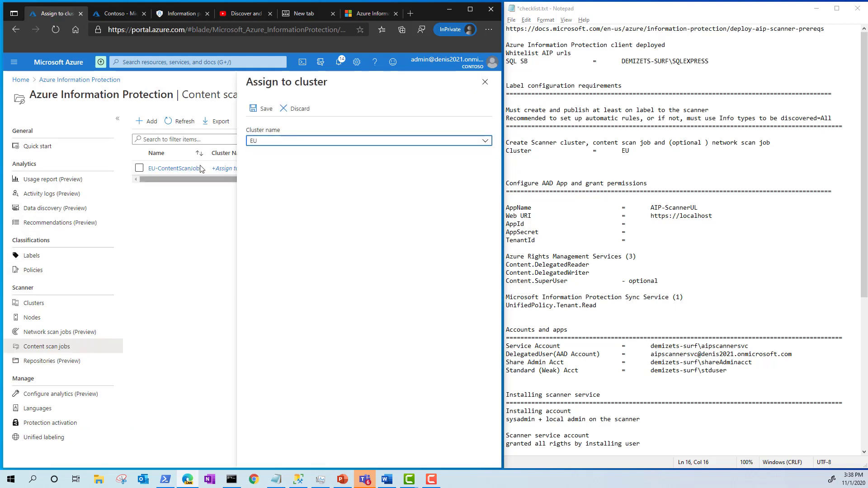
pyautogui.click(263, 109)
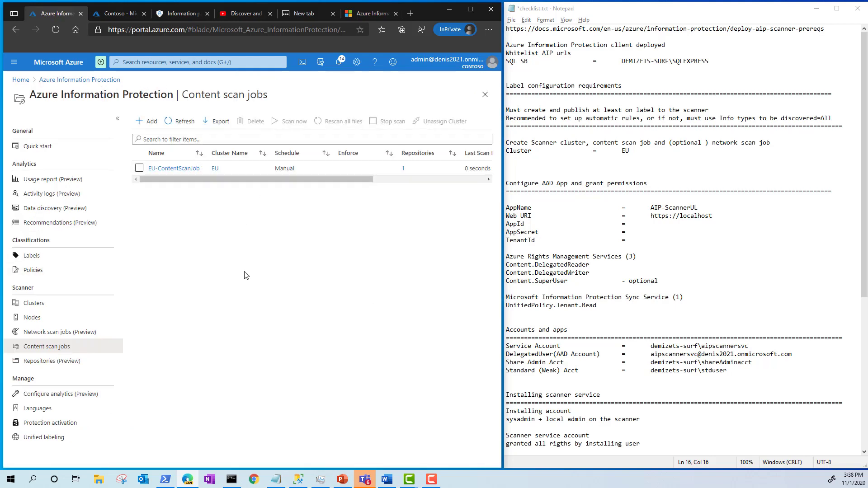
pyautogui.click(52, 335)
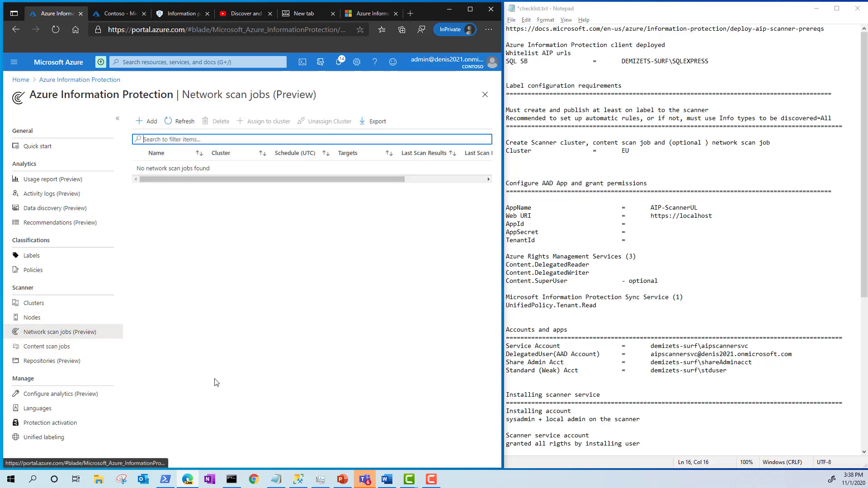
# - Start network scan job EU-NetworkScanJob and assign it to the EU cluster
pyautogui.click(147, 121)
pyautogui.write('EU-NetworkSca')
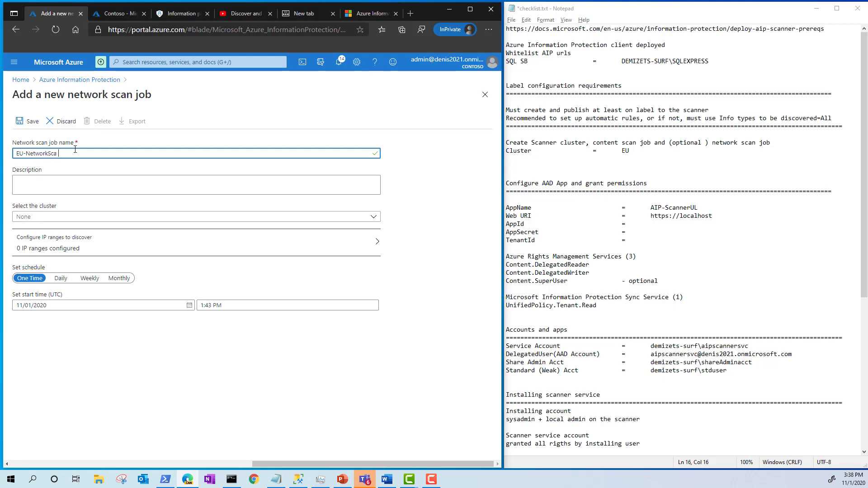
pyautogui.write('nJob')
pyautogui.click(56, 218)
pyautogui.click(22, 240)
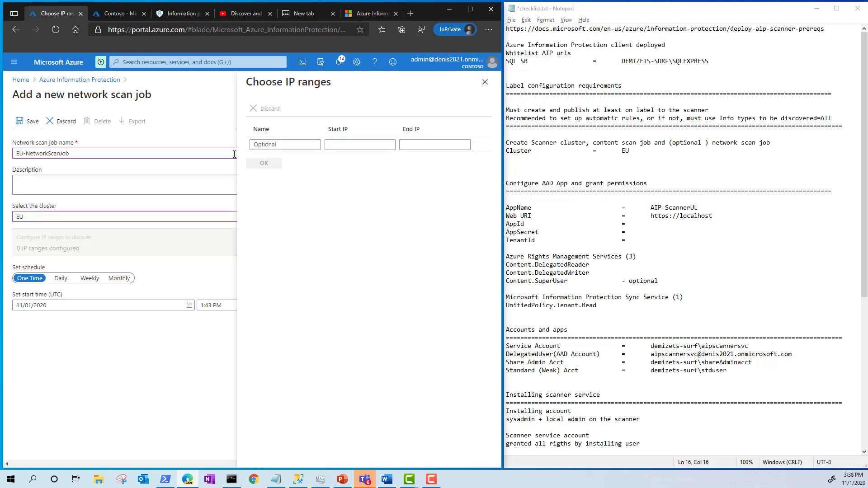
# - Add a Class C IP range from 192.168.1.0 to 192.168.1.254
pyautogui.write('Cla')
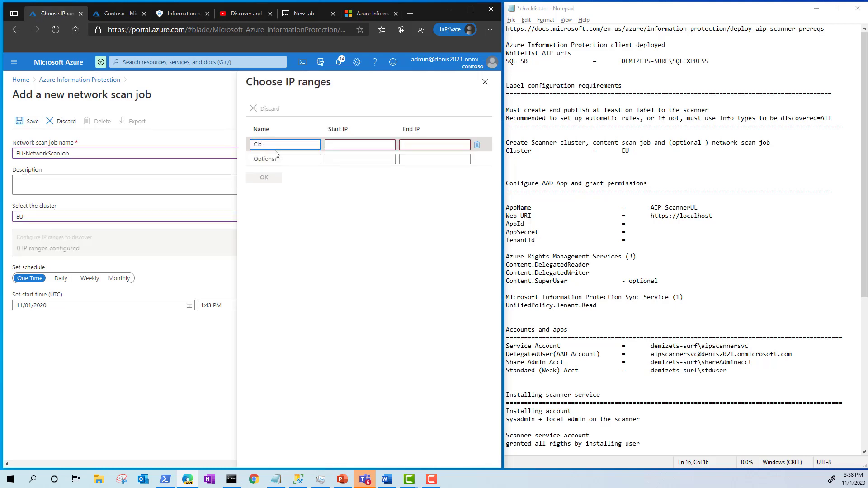
pyautogui.write('ss C')
pyautogui.press('Tab')
pyautogui.write('192.168.1.0')
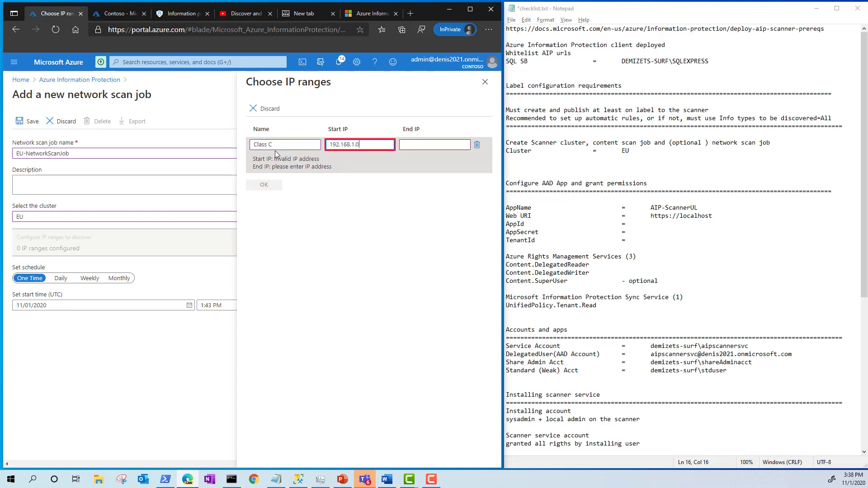
pyautogui.press('Tab')
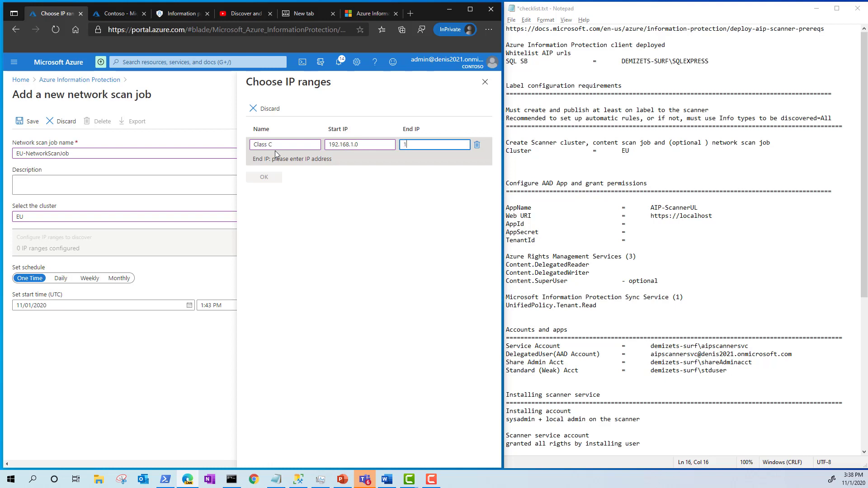
pyautogui.write('192.16')
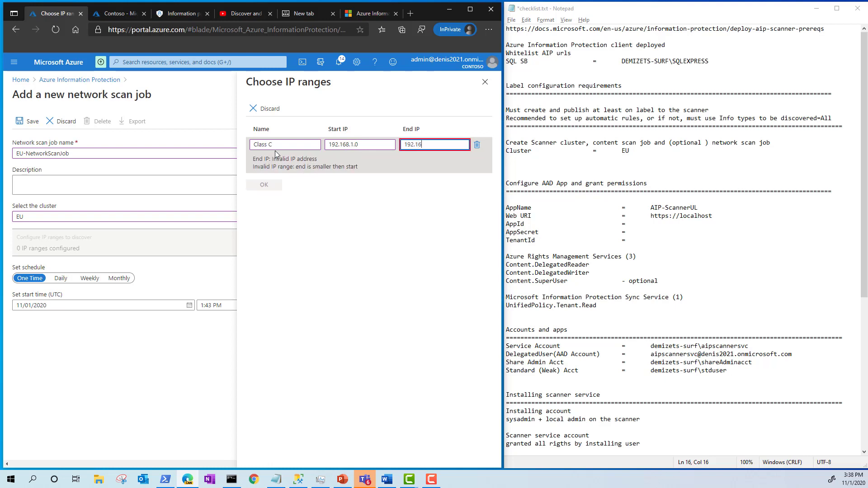
pyautogui.write('8.1.254')
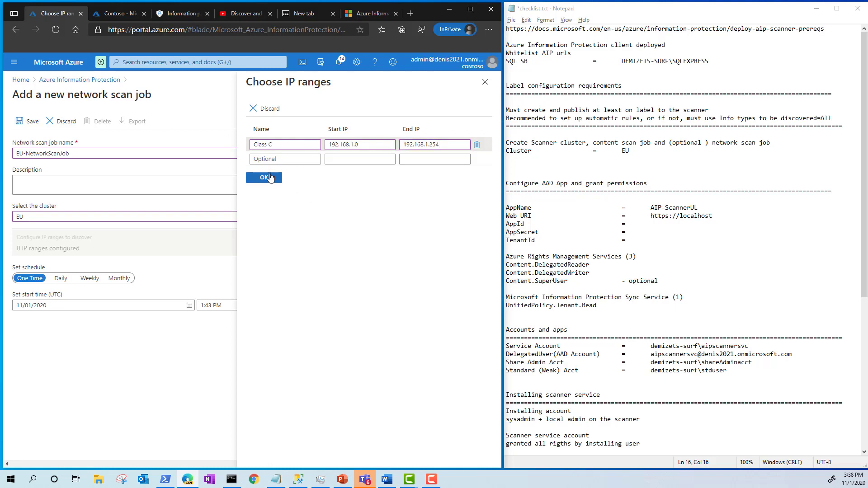
pyautogui.click(272, 177)
pyautogui.click(485, 82)
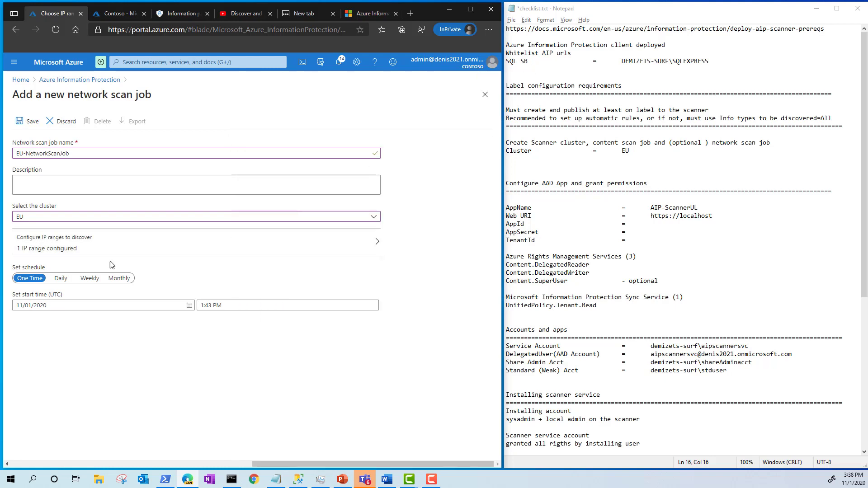
# - Set the network scan schedule to Daily and save the job
pyautogui.click(60, 278)
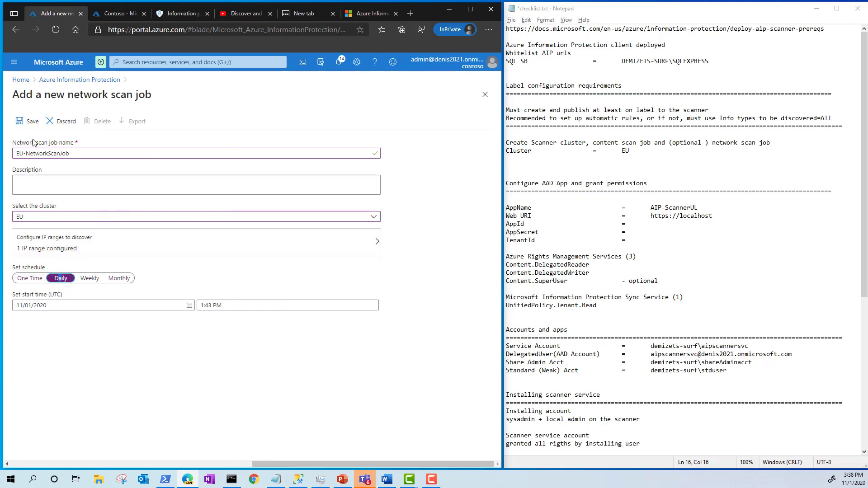
pyautogui.click(30, 121)
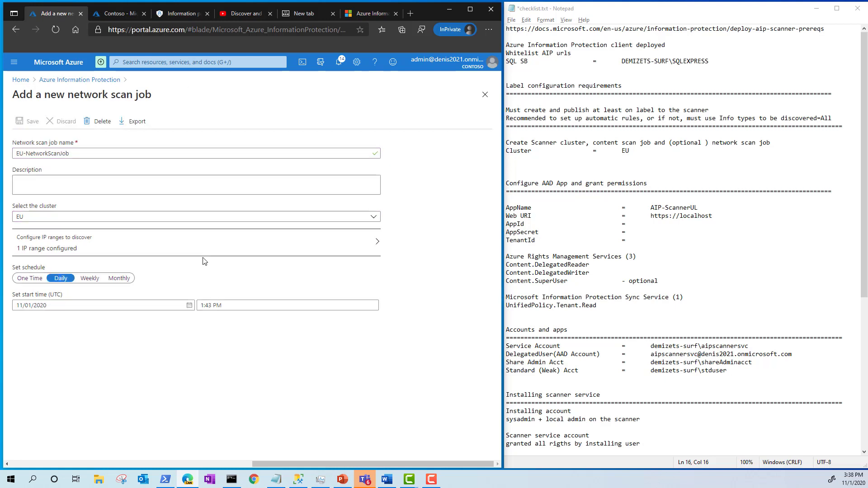
pyautogui.click(485, 94)
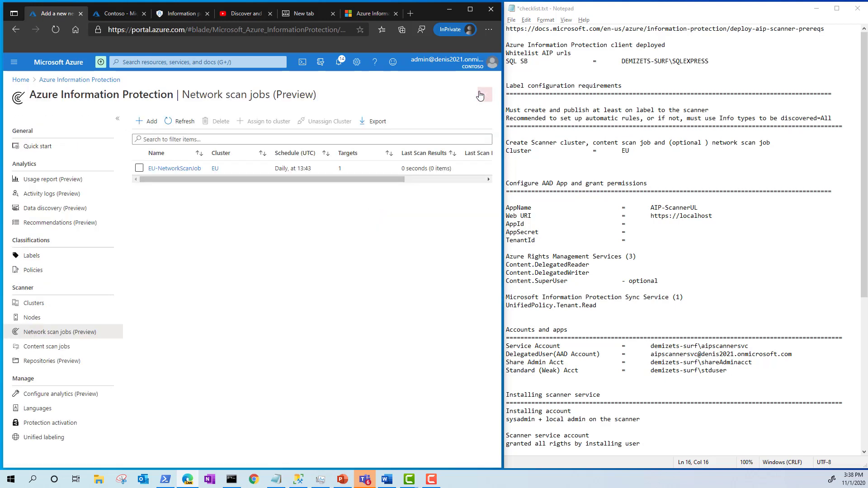
# - Go to Azure Active Directory App registrations and start a new registration
pyautogui.click(21, 79)
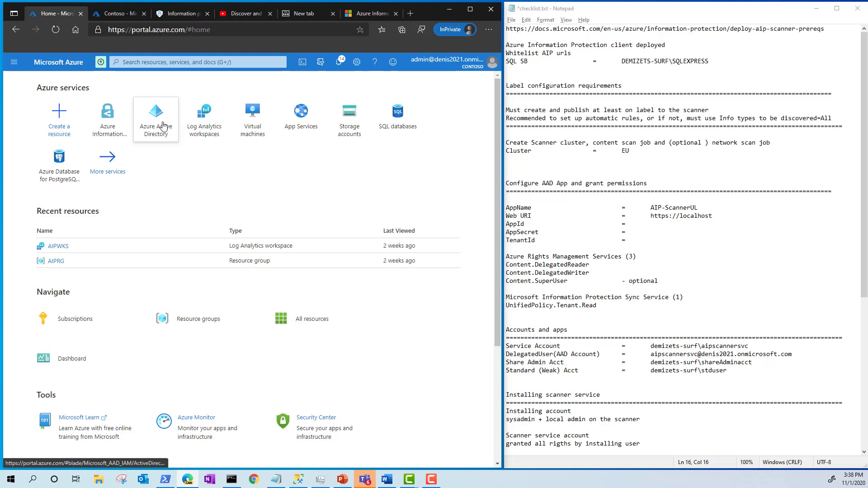
pyautogui.click(163, 125)
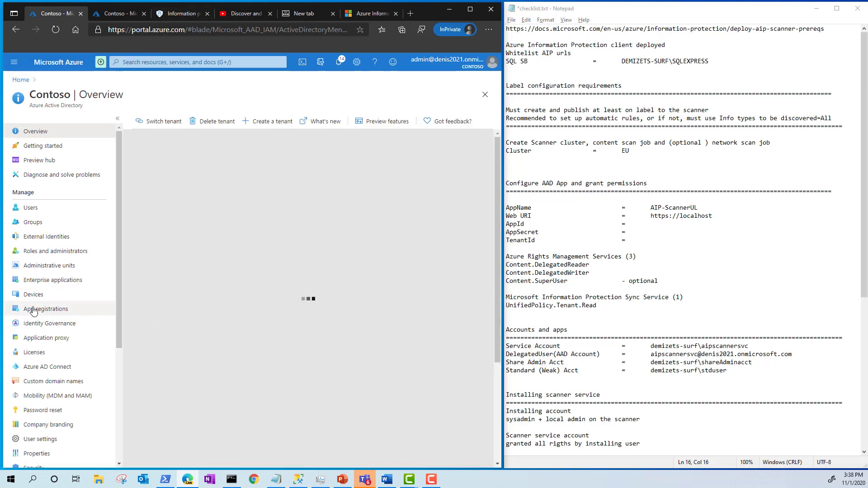
pyautogui.click(34, 310)
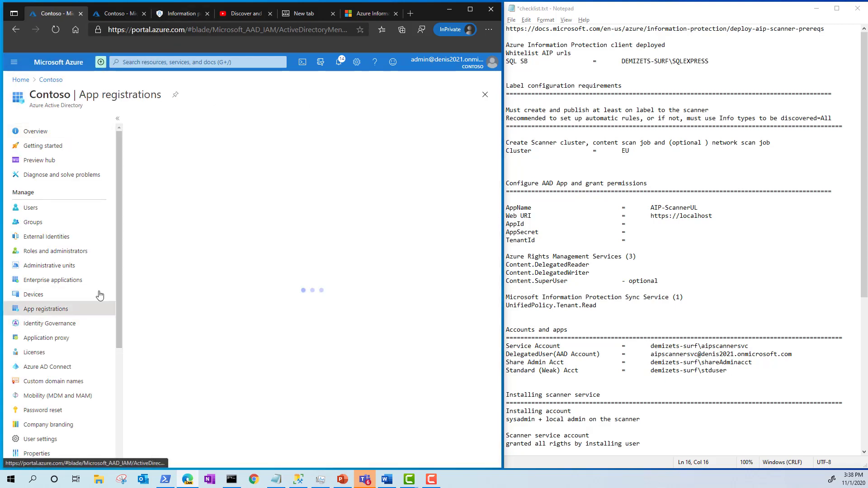
pyautogui.click(166, 122)
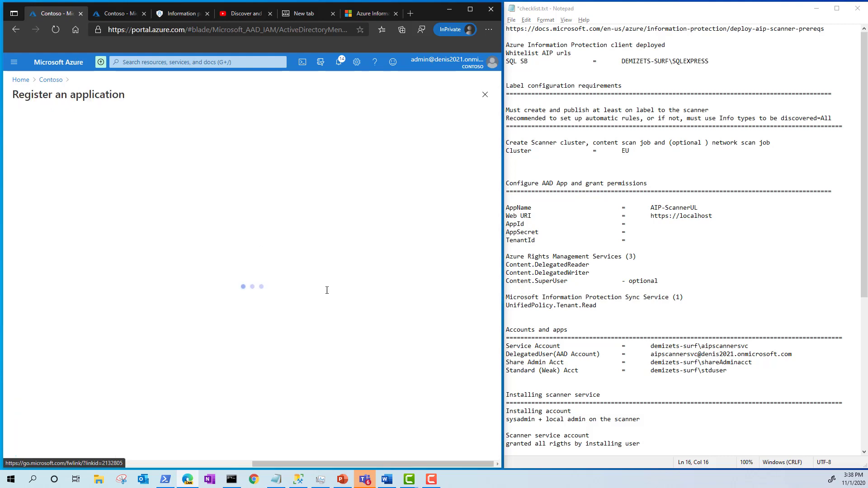
pyautogui.click(699, 208)
pyautogui.moveTo(699, 208); pyautogui.dragTo(654, 207)
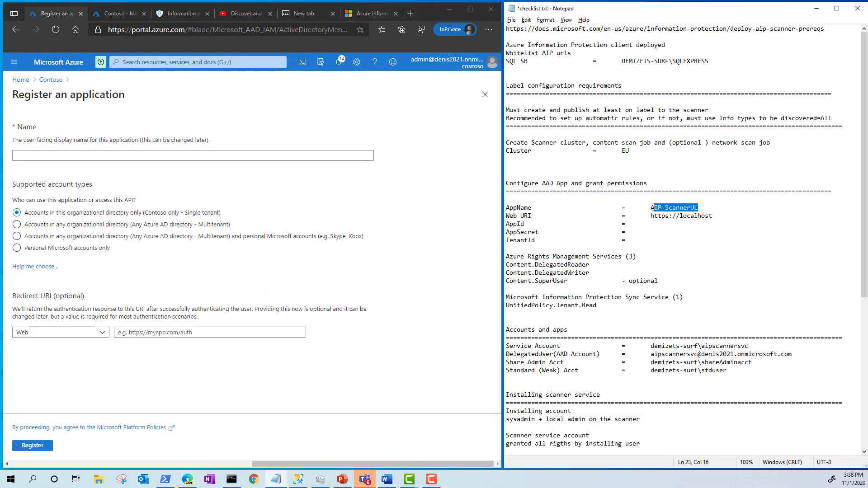
pyautogui.click(113, 156)
pyautogui.write('AIP-ScannerUL')
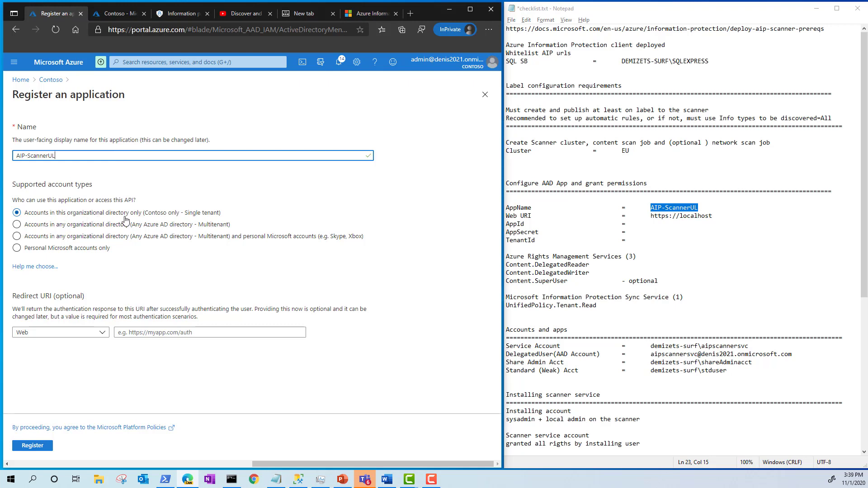
pyautogui.click(713, 216)
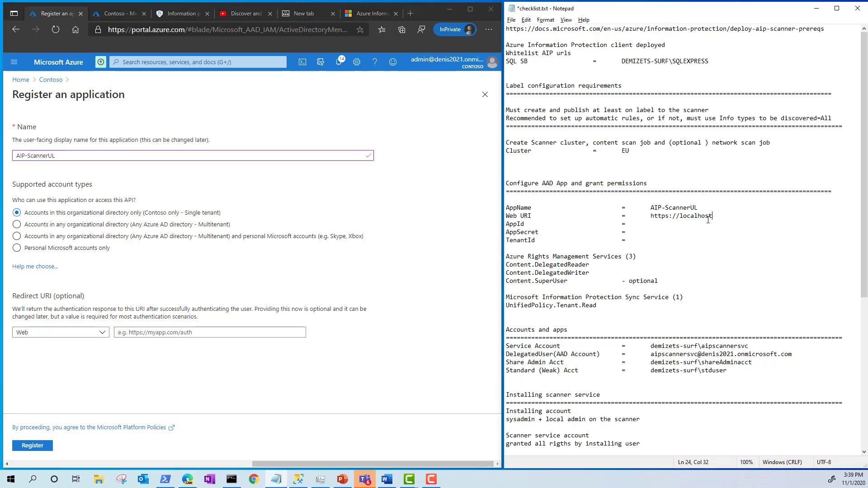
pyautogui.moveTo(713, 216); pyautogui.dragTo(652, 216)
pyautogui.hotkey('ctrl', 'c')
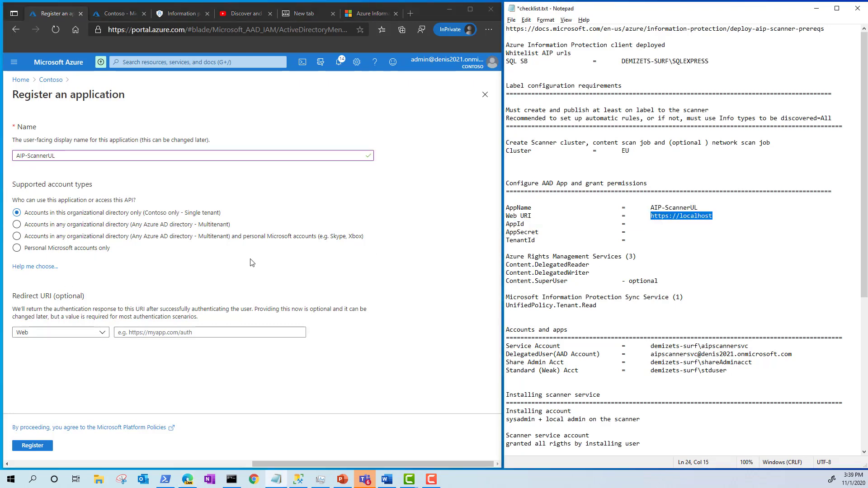
pyautogui.click(212, 333)
pyautogui.hotkey('ctrl', 'v')
pyautogui.click(33, 445)
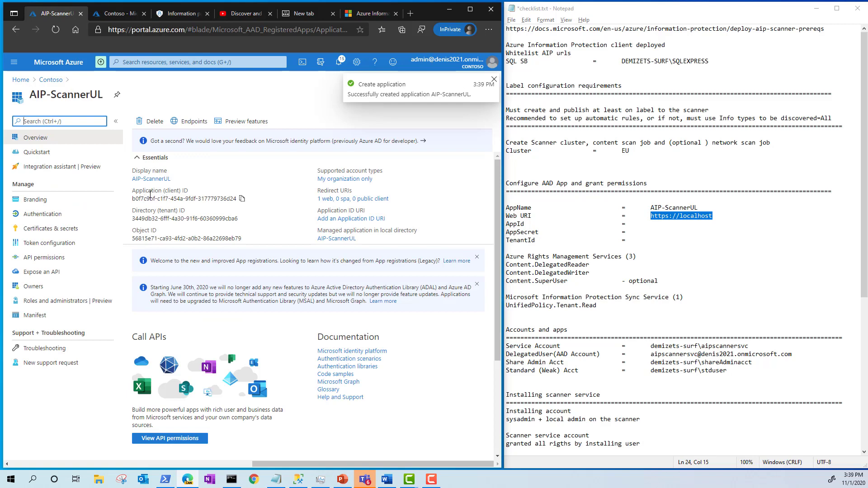
# - Copy the application ID and tenant ID into the checklist
pyautogui.click(240, 200)
pyautogui.click(656, 226)
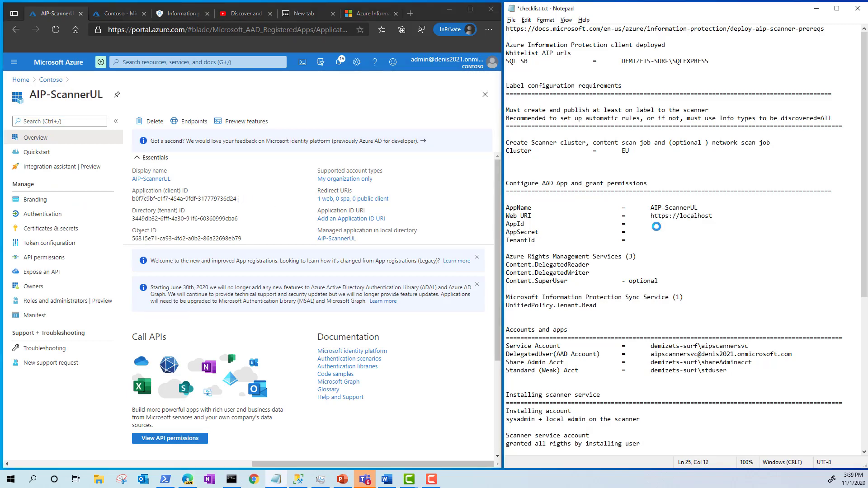
pyautogui.hotkey('ctrl', 'v')
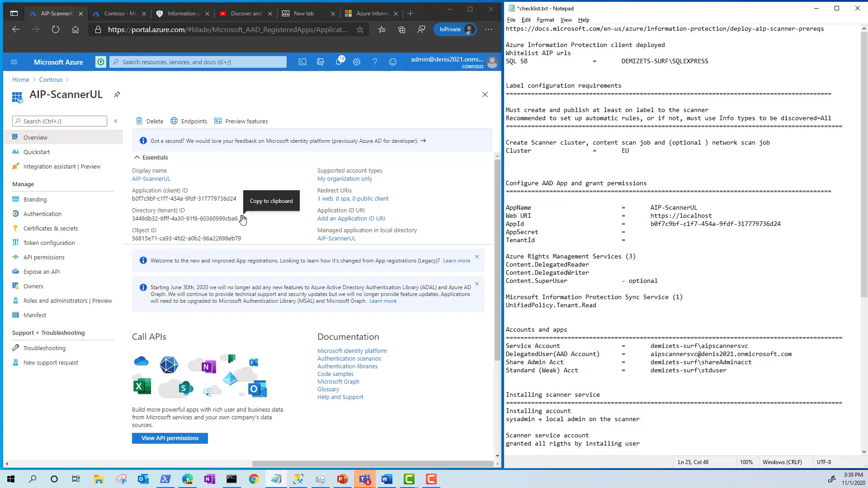
pyautogui.click(243, 218)
pyautogui.click(666, 238)
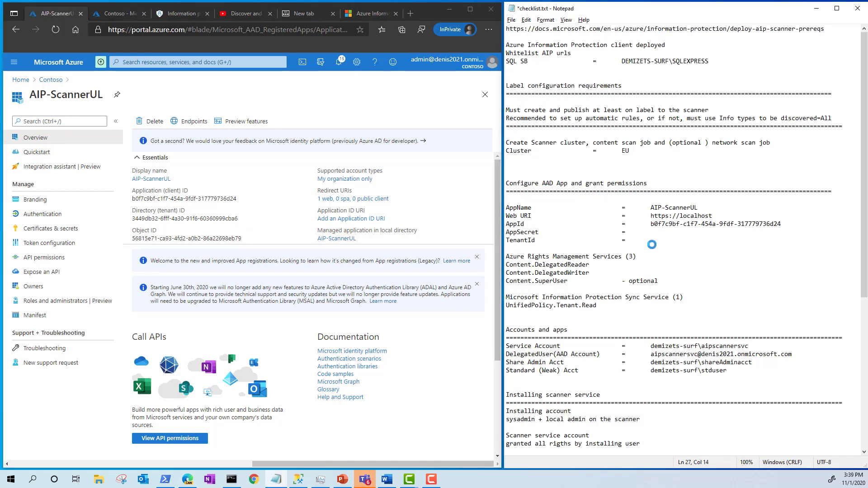
pyautogui.hotkey('ctrl', 'v')
# - Create one-year client secret ScannerSecret2020 and record its value in the checklist
pyautogui.click(50, 232)
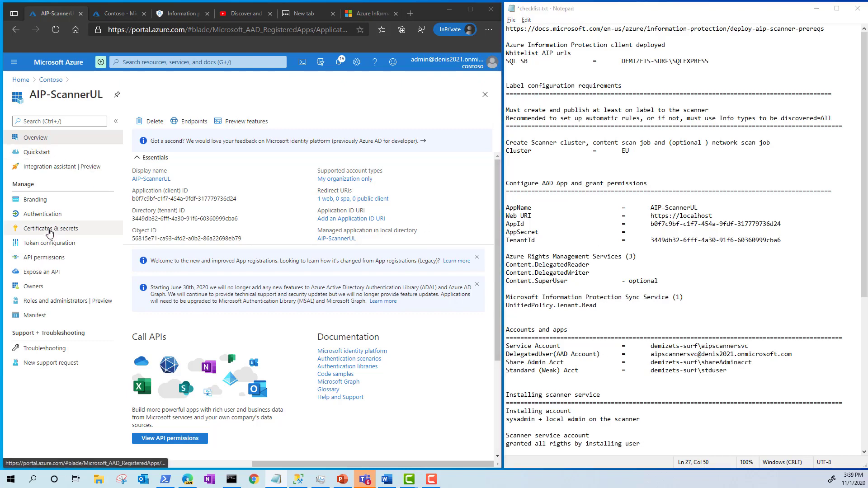
pyautogui.click(159, 330)
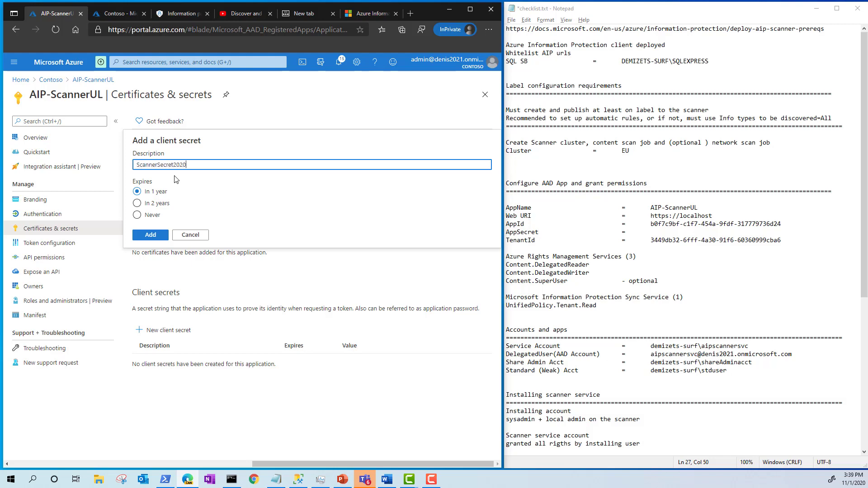
pyautogui.click(150, 236)
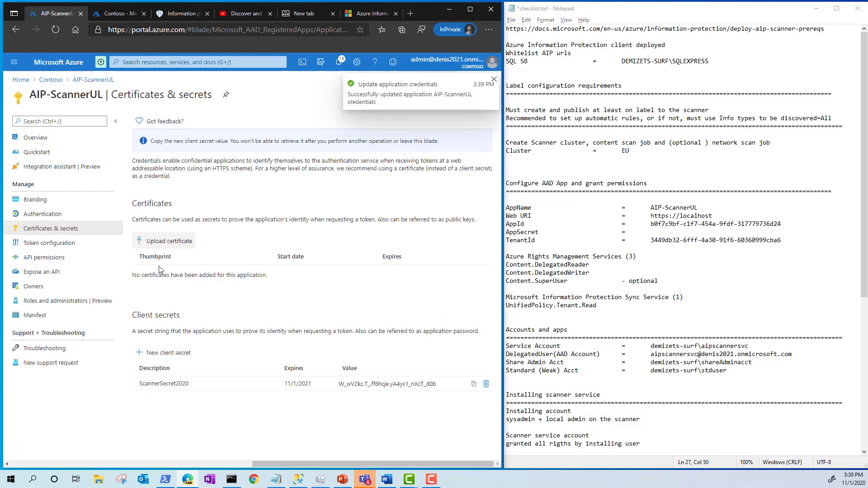
pyautogui.click(473, 384)
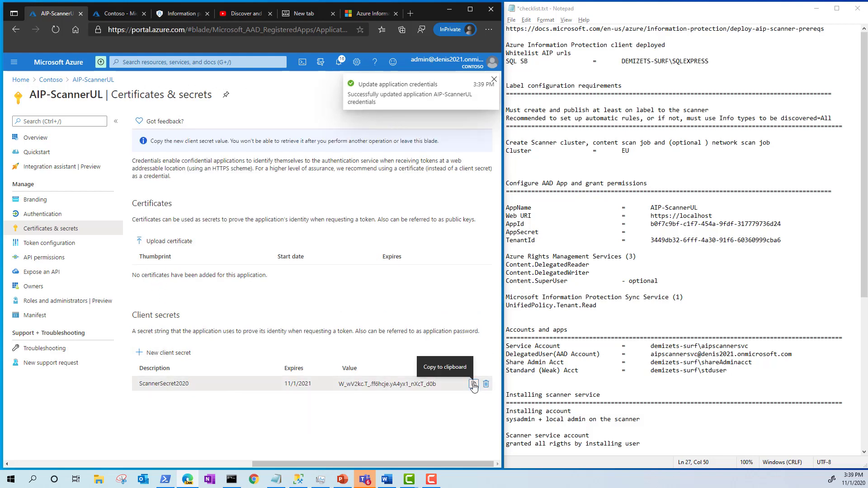
pyautogui.click(663, 232)
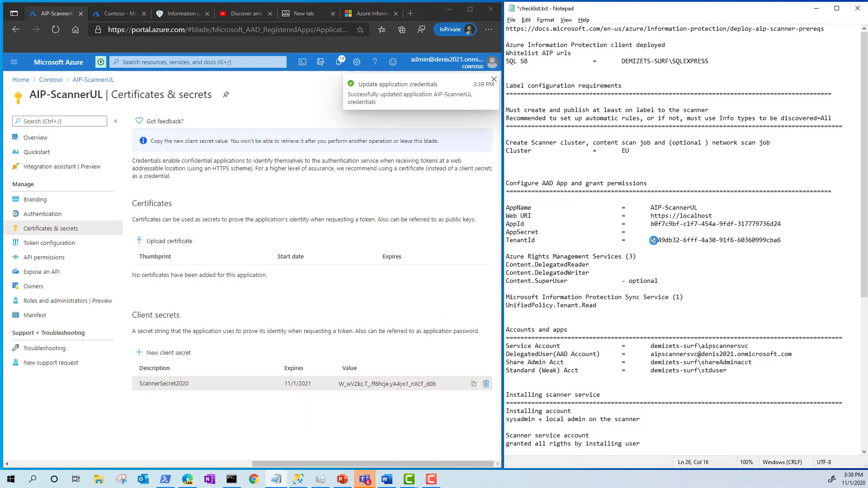
pyautogui.hotkey('ctrl', 'v')
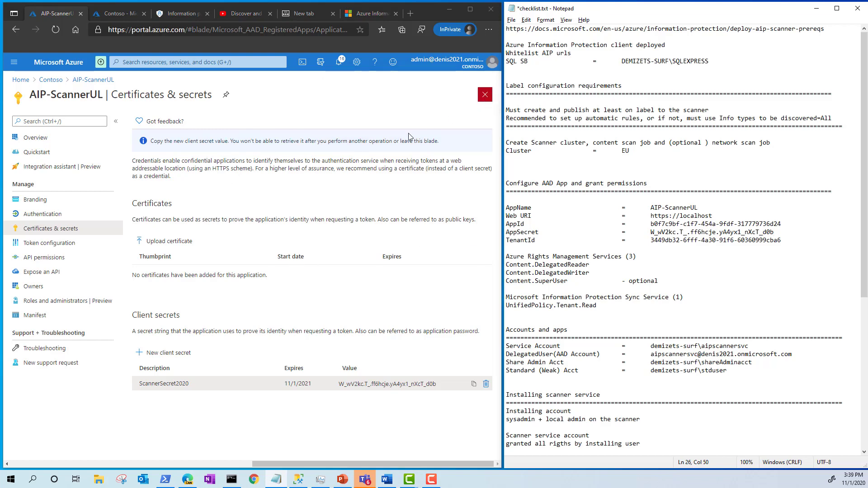
pyautogui.click(60, 261)
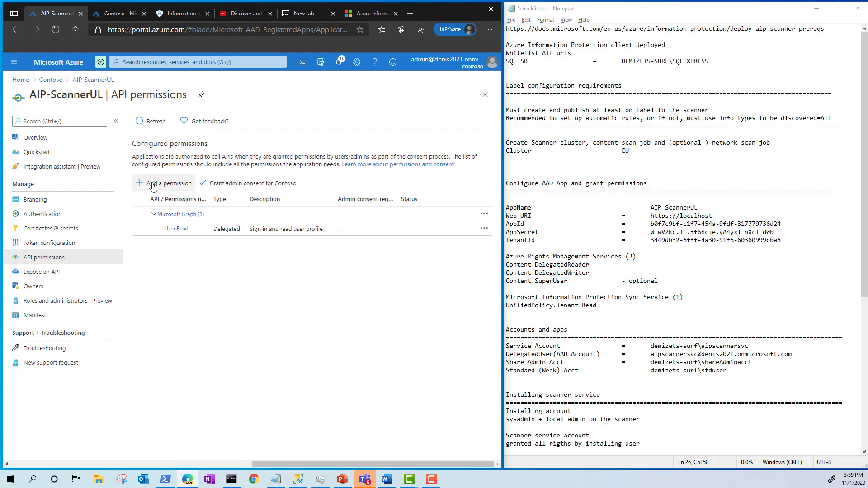
# - Add Azure Rights Management application permissions Content.DelegatedReader, Content.DelegatedWriter and Content.SuperUser
pyautogui.click(153, 186)
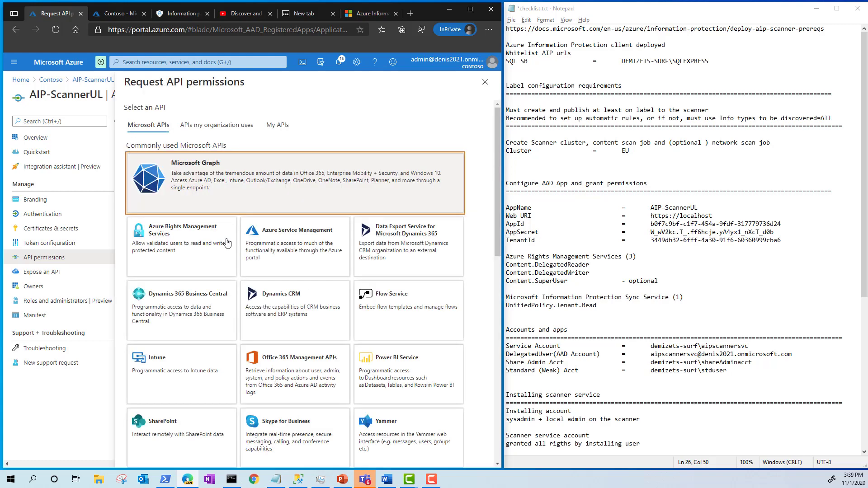
pyautogui.click(177, 244)
pyautogui.click(339, 170)
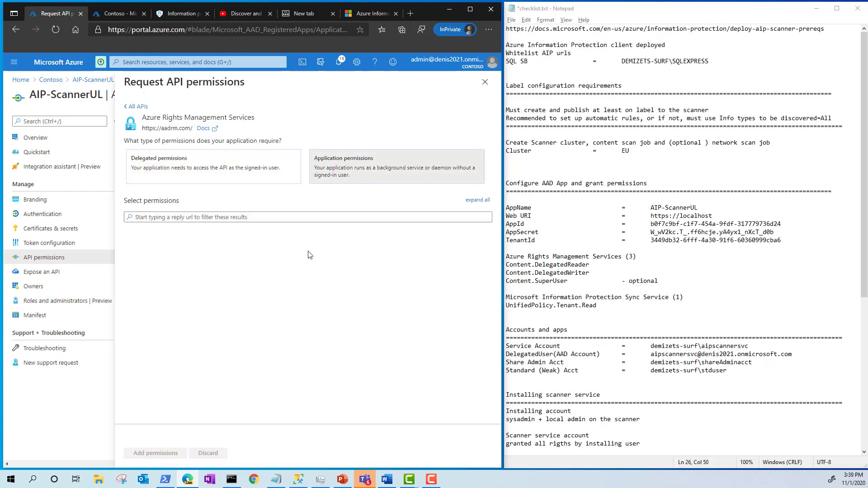
pyautogui.click(131, 273)
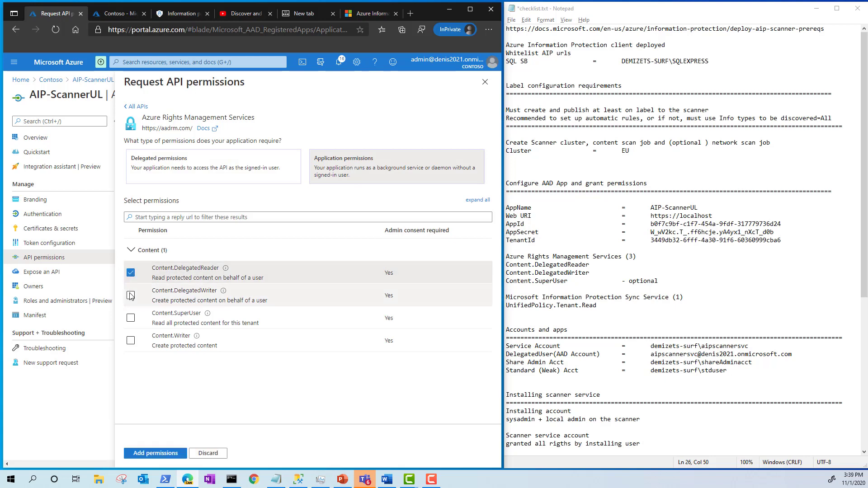
pyautogui.click(131, 296)
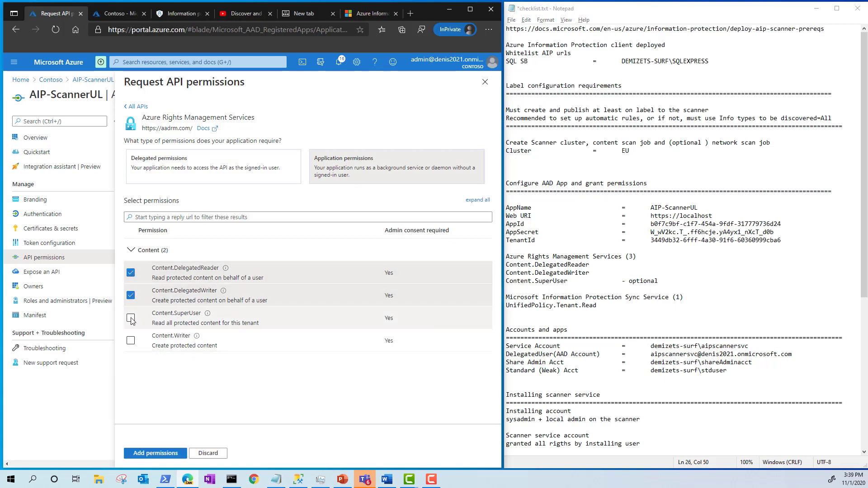
pyautogui.click(131, 319)
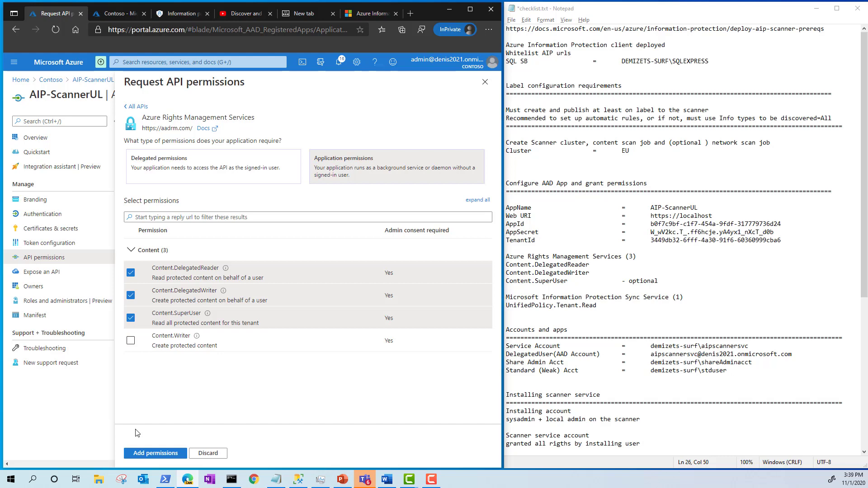
pyautogui.click(142, 452)
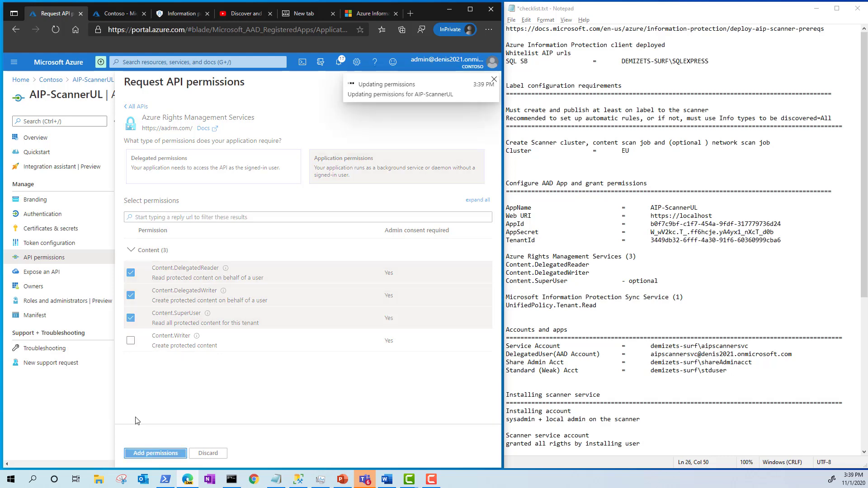
pyautogui.click(667, 297)
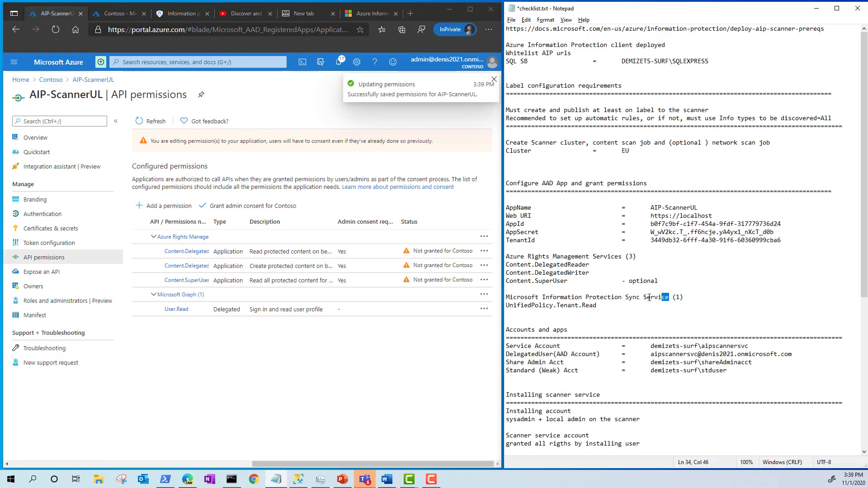
pyautogui.moveTo(669, 298); pyautogui.dragTo(495, 287)
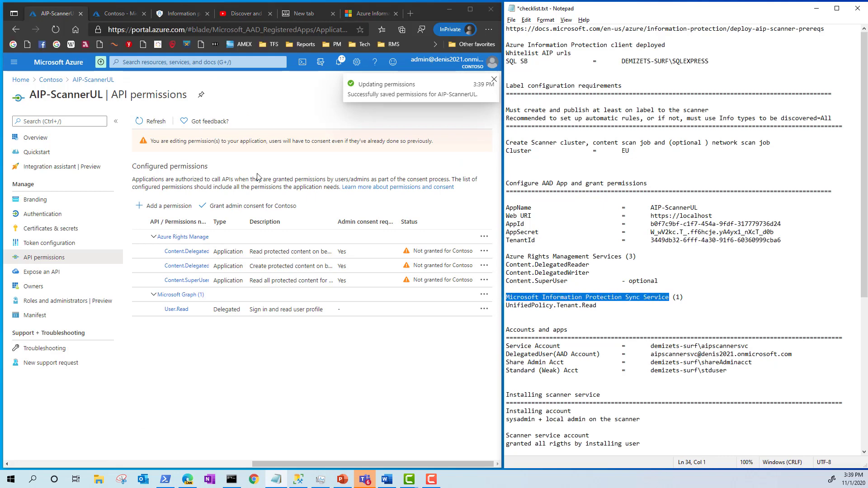
# - Add the Microsoft Information Protection Sync Service application permission UnifiedPolicy.Tenant.Read
pyautogui.click(165, 206)
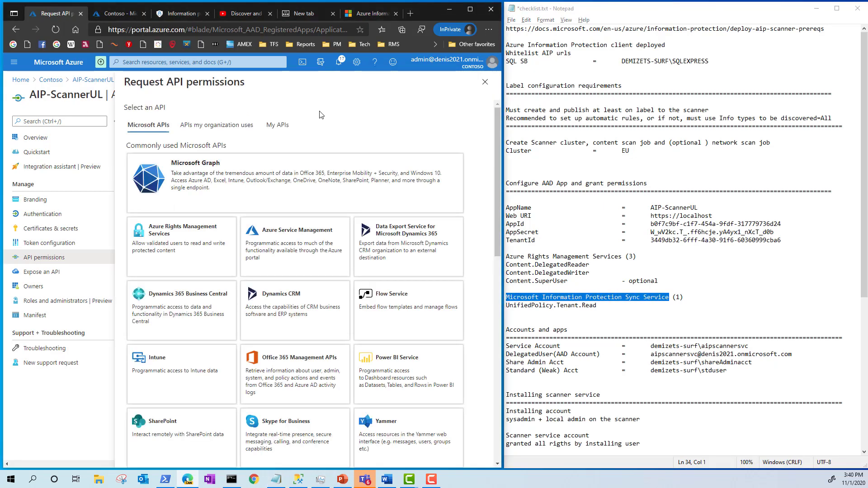
pyautogui.click(217, 125)
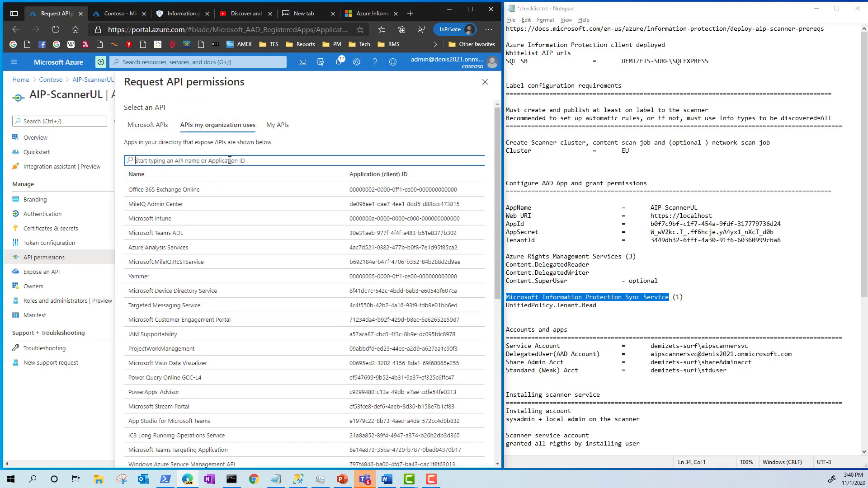
pyautogui.hotkey('ctrl', 'v')
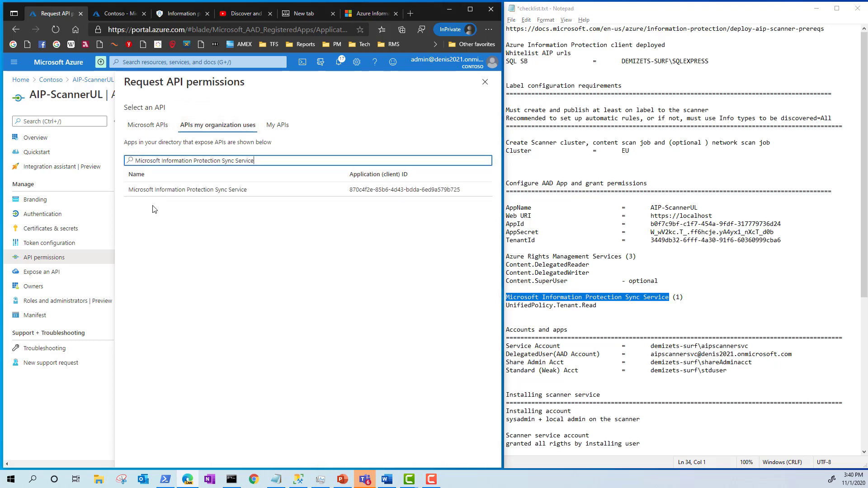
pyautogui.click(168, 194)
pyautogui.click(317, 170)
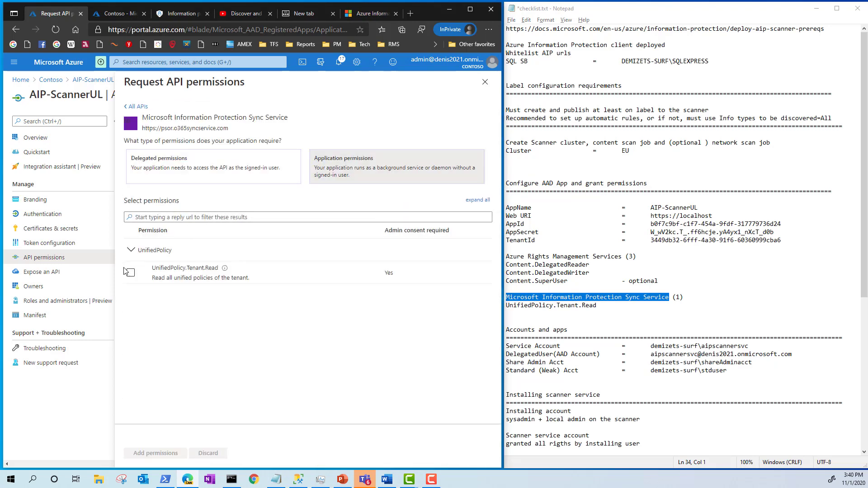
pyautogui.click(130, 273)
pyautogui.click(155, 453)
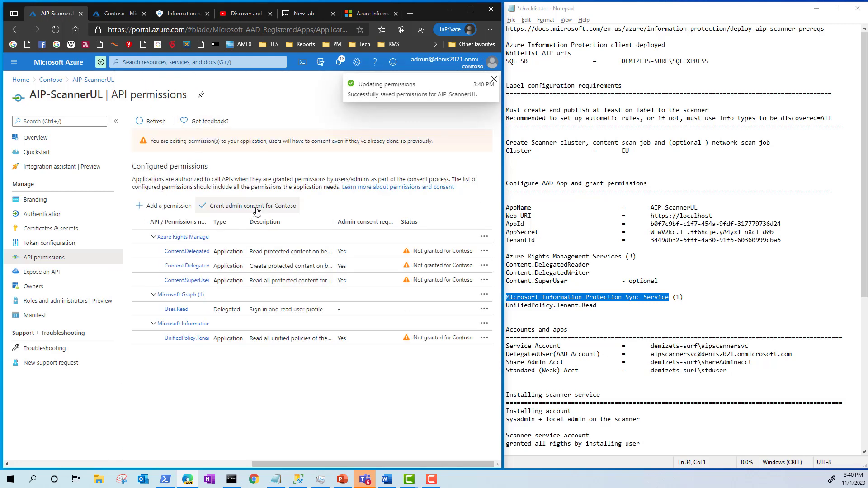
# - Grant admin consent for Contoso
pyautogui.click(254, 206)
pyautogui.click(151, 167)
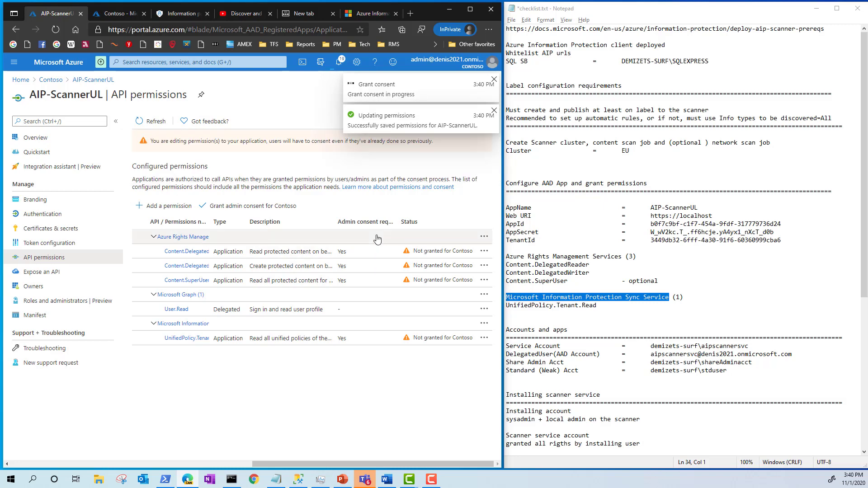
pyautogui.click(700, 283)
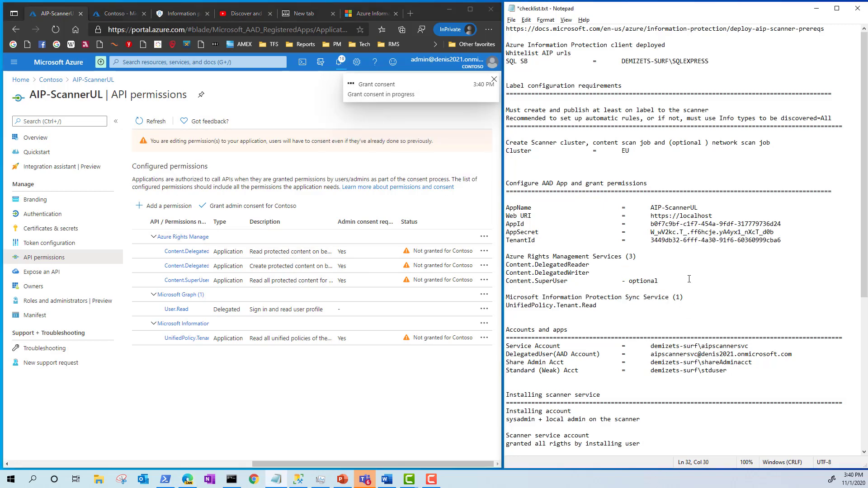
pyautogui.scroll(-1, 689, 279)
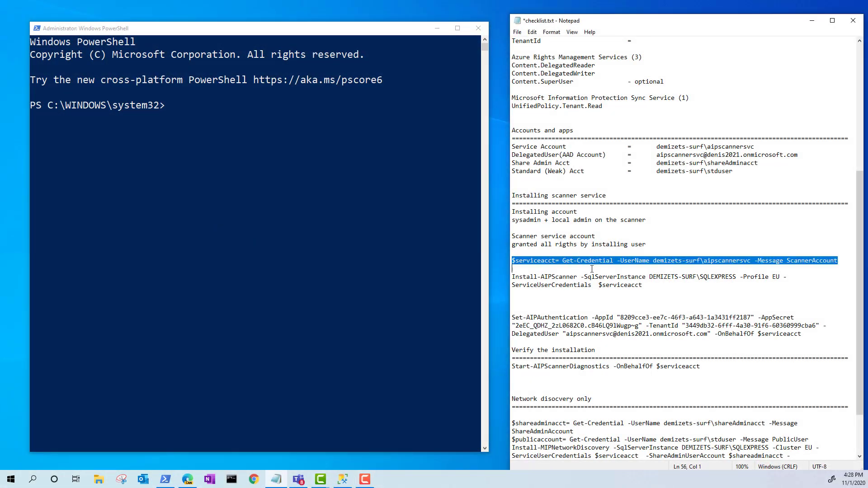
# - Run Get-Credential, Install-AIPScanner and Set-AIPAuthentication with the service account password
pyautogui.moveTo(592, 269); pyautogui.dragTo(811, 335)
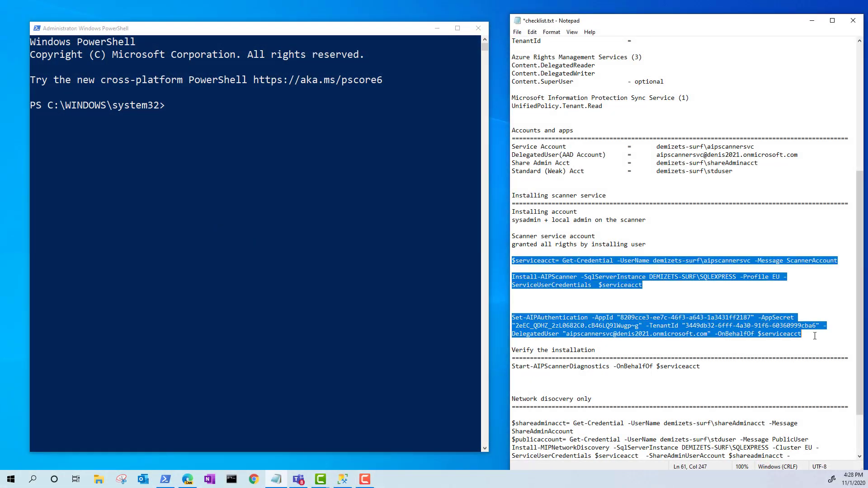
pyautogui.click(268, 34)
pyautogui.rightClick(264, 159)
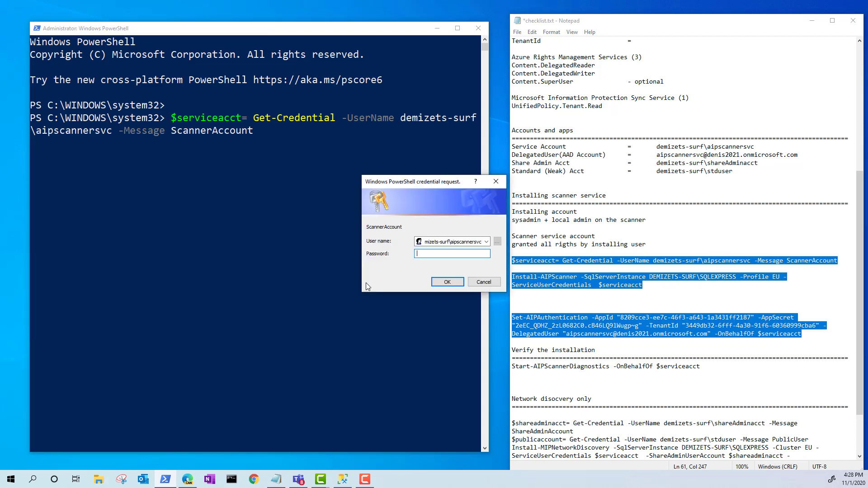
pyautogui.write('••••••••••')
pyautogui.press('Return')
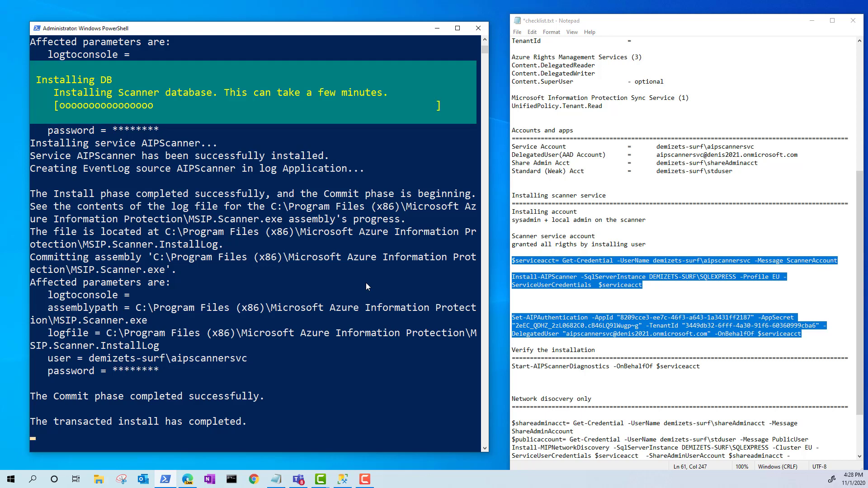
pyautogui.press('Return')
pyautogui.press('Return')
pyautogui.hotkey('ctrl', 'v')
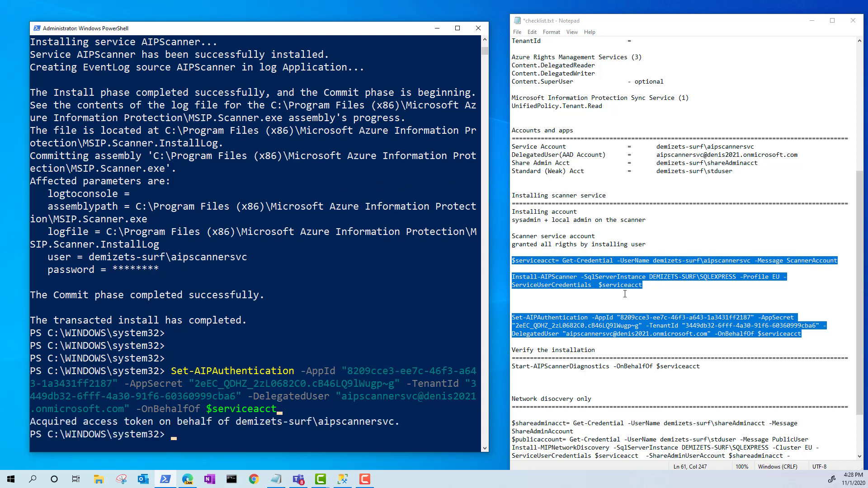
pyautogui.click(716, 393)
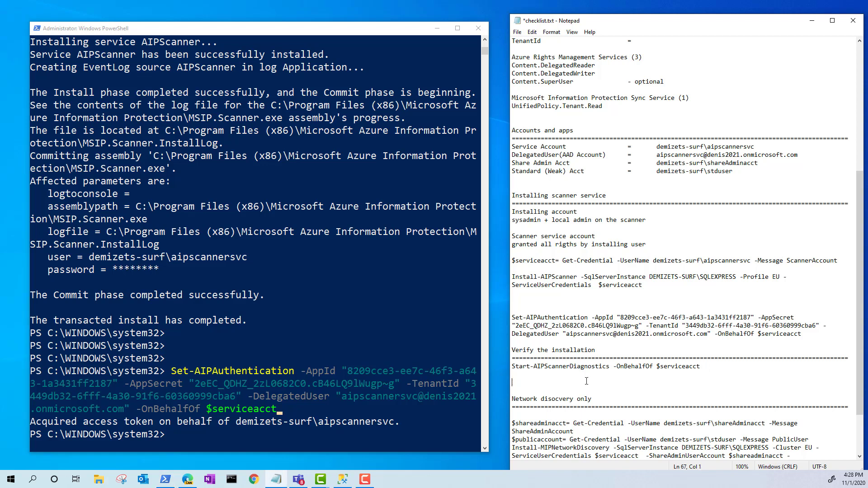
pyautogui.moveTo(712, 366); pyautogui.dragTo(511, 366)
pyautogui.hotkey('ctrl', 'c')
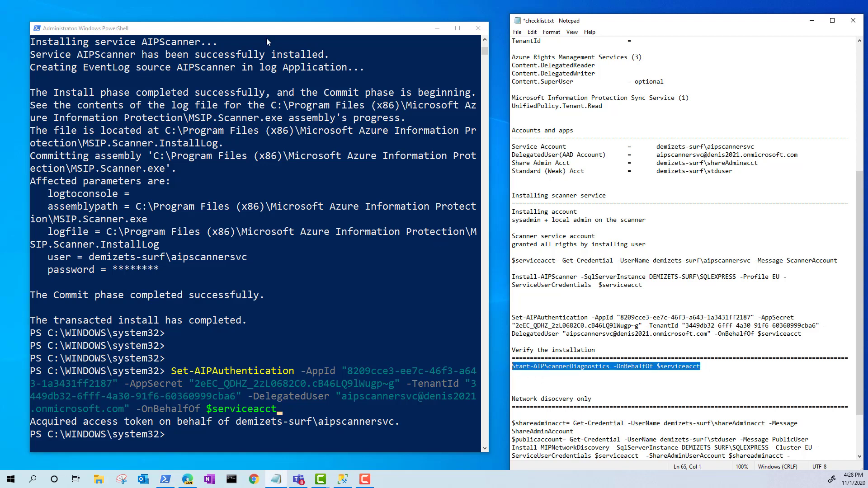
# - Run Start-AIPScannerDiagnostics -OnBehalfOf $serviceacct until no issues are found, then return to Edge
pyautogui.click(386, 210)
pyautogui.rightClick(383, 210)
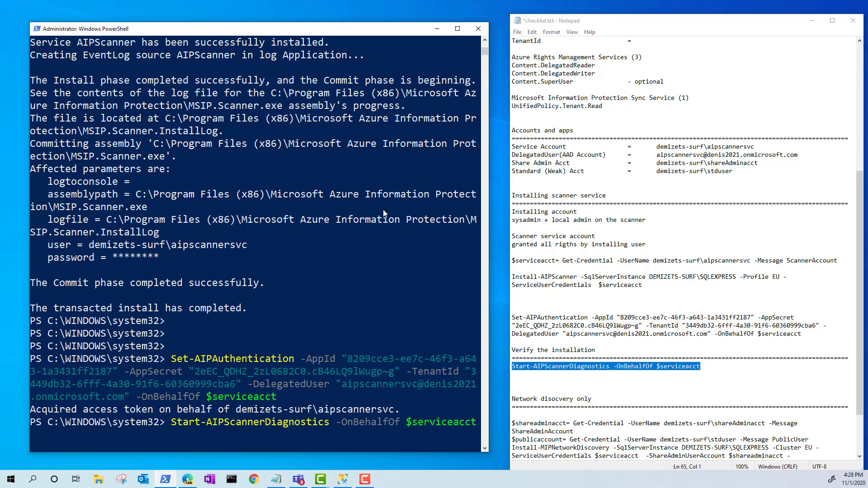
pyautogui.press('Return')
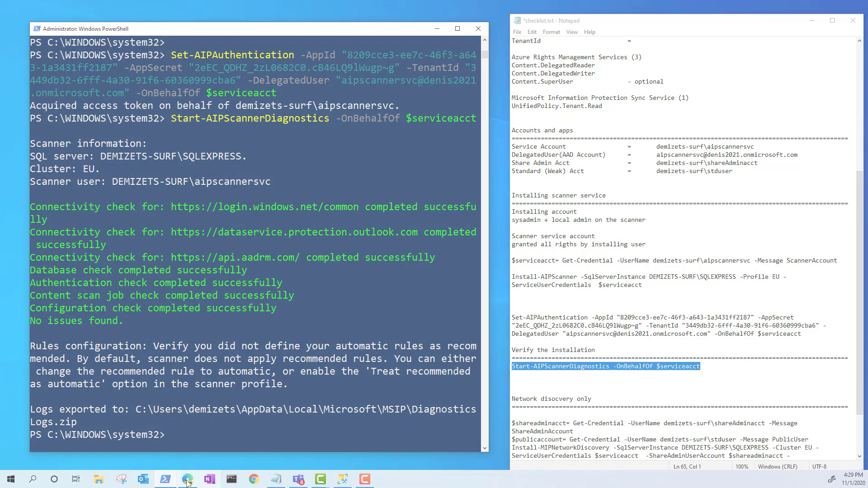
pyautogui.click(255, 480)
# - Open Azure Information Protection's scanner Nodes list and select the EU node to confirm it is Idle
pyautogui.click(152, 128)
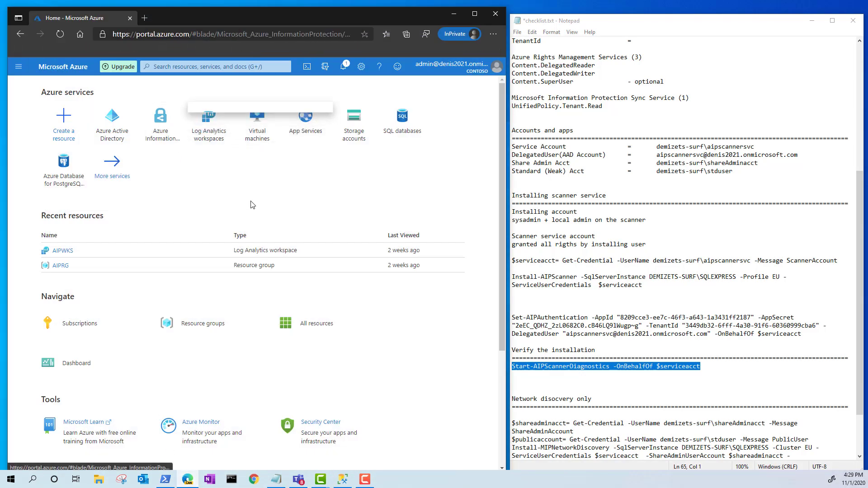
pyautogui.click(70, 329)
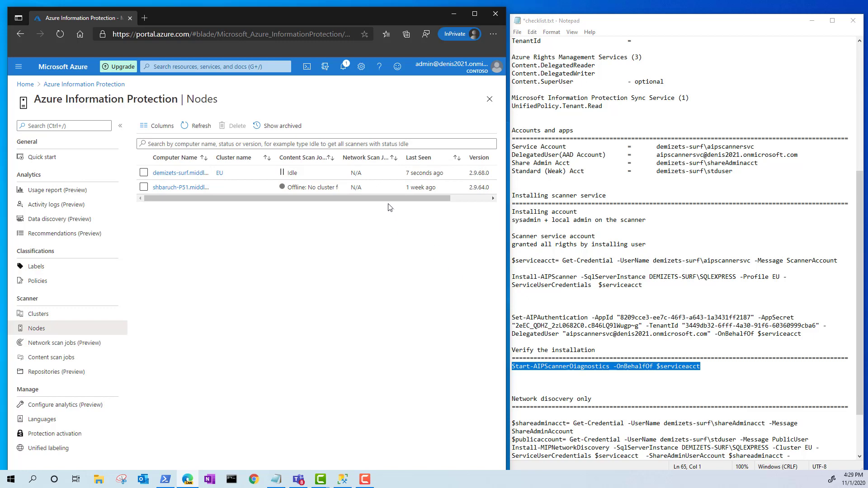
pyautogui.click(320, 176)
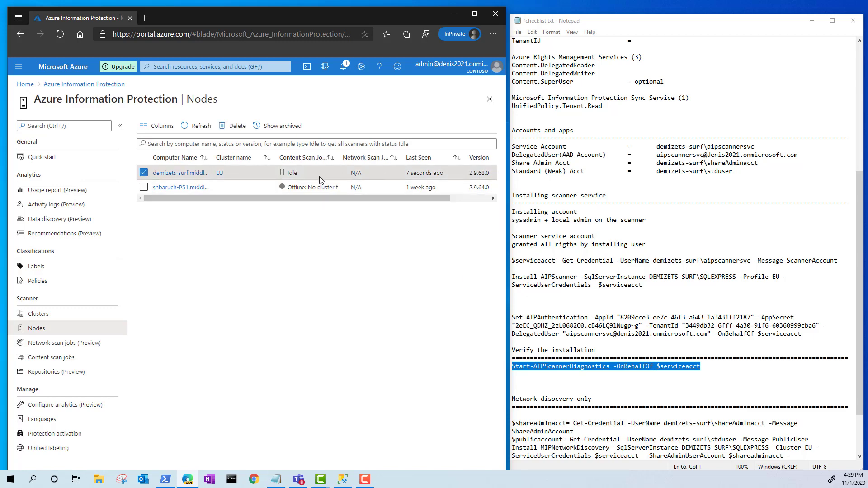
# - Copy the network discovery commands from the Notepad checklist and bring PowerShell back to the front
pyautogui.click(654, 317)
pyautogui.scroll(-3, 698, 405)
pyautogui.moveTo(698, 405); pyautogui.dragTo(530, 366)
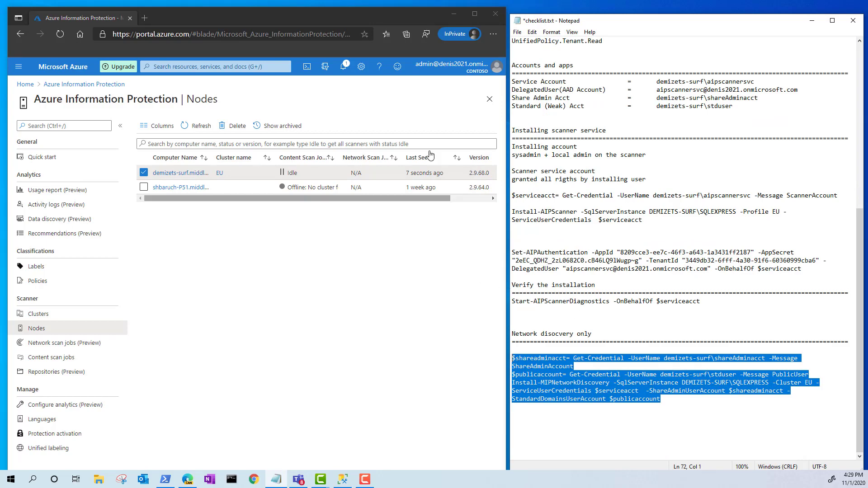
pyautogui.click(460, 17)
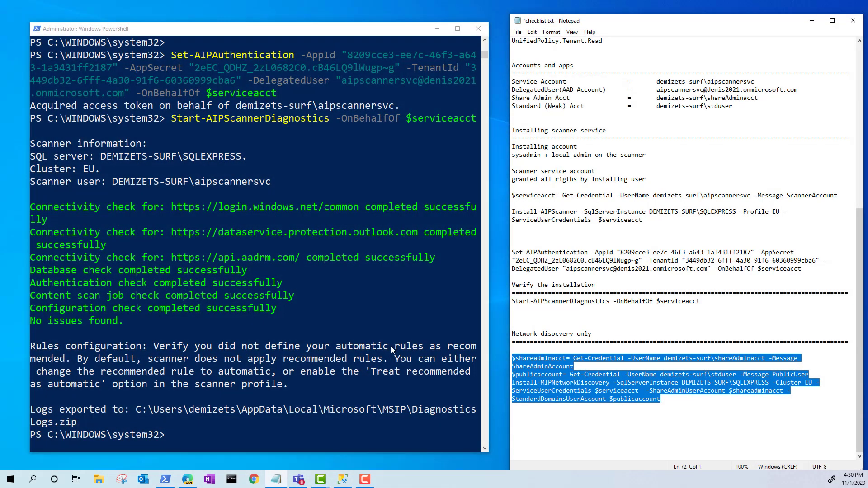
# - Undo the stray 'cls' typed into the notes and clear the PowerShell console with cls
pyautogui.write('cls')
pyautogui.press('Return')
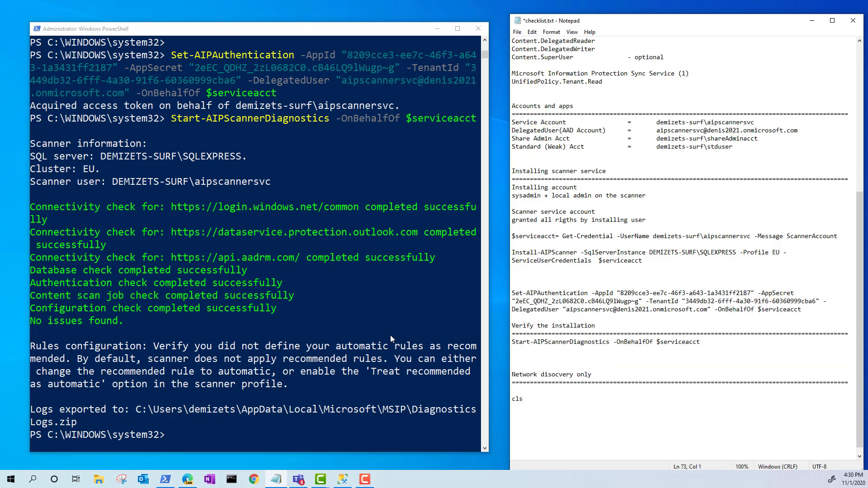
pyautogui.hotkey('ctrl', 'z')
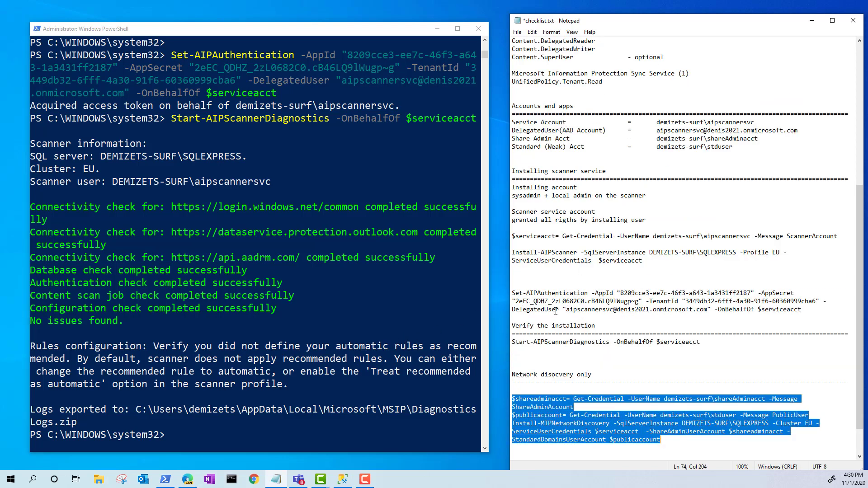
pyautogui.click(262, 347)
pyautogui.write('cls')
pyautogui.press('Return')
# - Run Get-Credential and Install-MIPNetworkDiscovery, entering the share-admin and standard-user passwords
pyautogui.rightClick(267, 240)
pyautogui.write('*********')
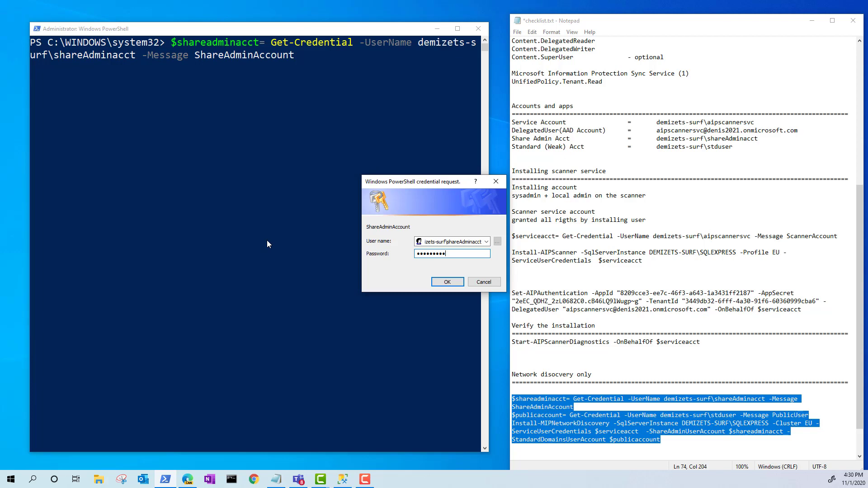
pyautogui.press('Return')
pyautogui.write('*********')
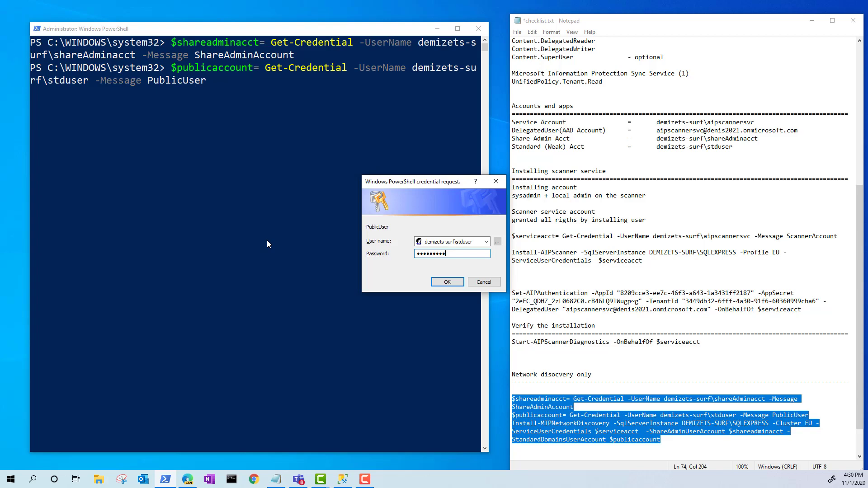
pyautogui.press('Return')
pyautogui.press('Return')
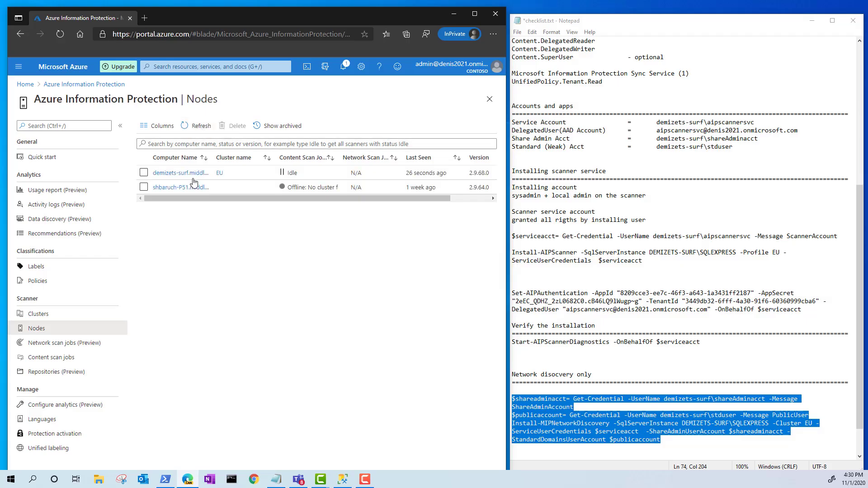
# - In the portal, check the network scan jobs, then select the EU node in the Nodes list
pyautogui.click(57, 343)
pyautogui.click(44, 330)
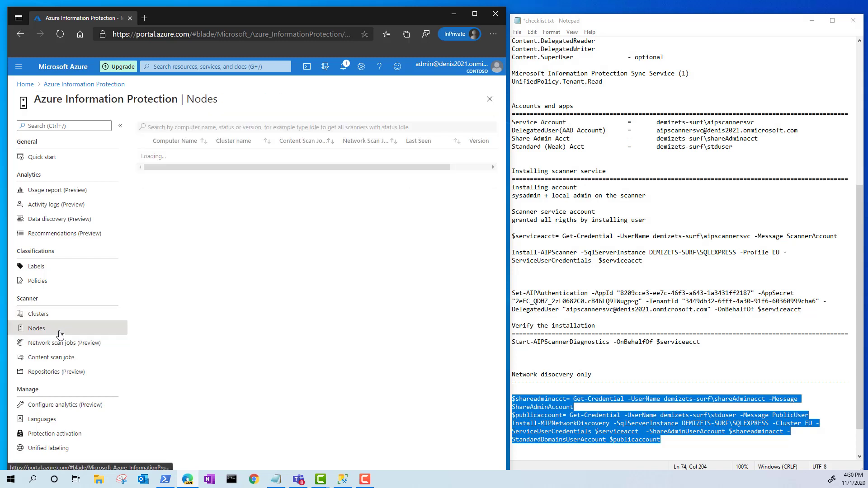
pyautogui.click(382, 176)
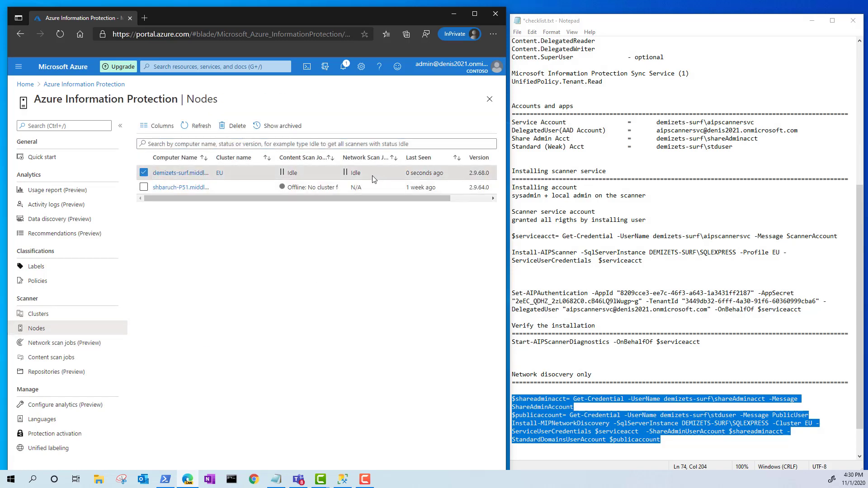